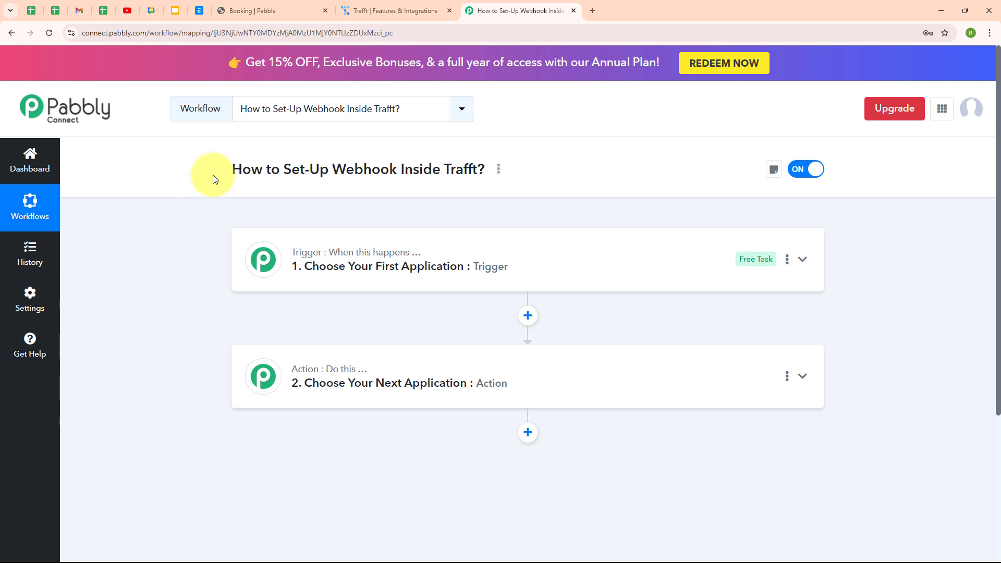
# - Switch from the Pabbly Connect workflow to the Trafft Features & Integrations page
pyautogui.moveTo(230, 170); pyautogui.dragTo(291, 182)
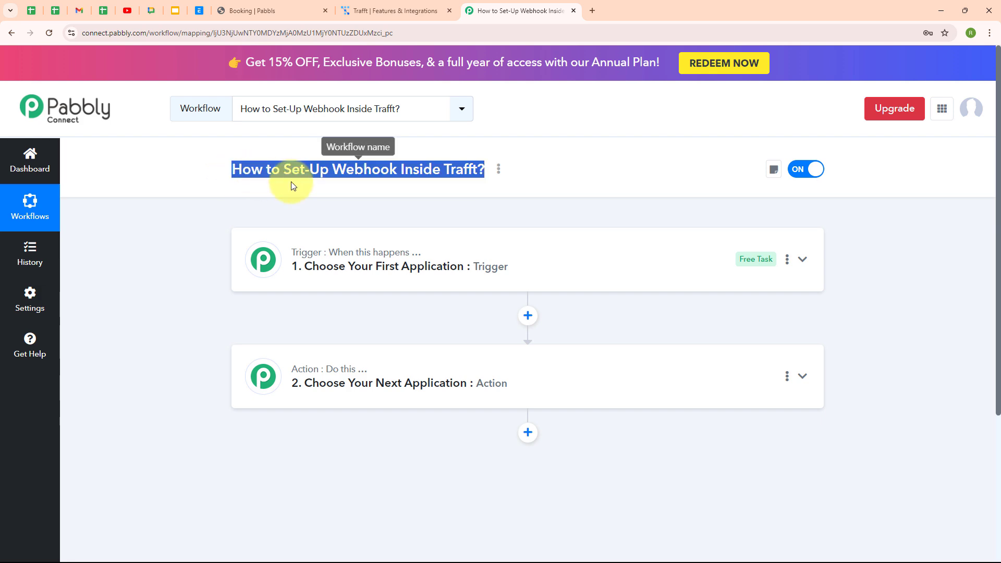
pyautogui.click(469, 191)
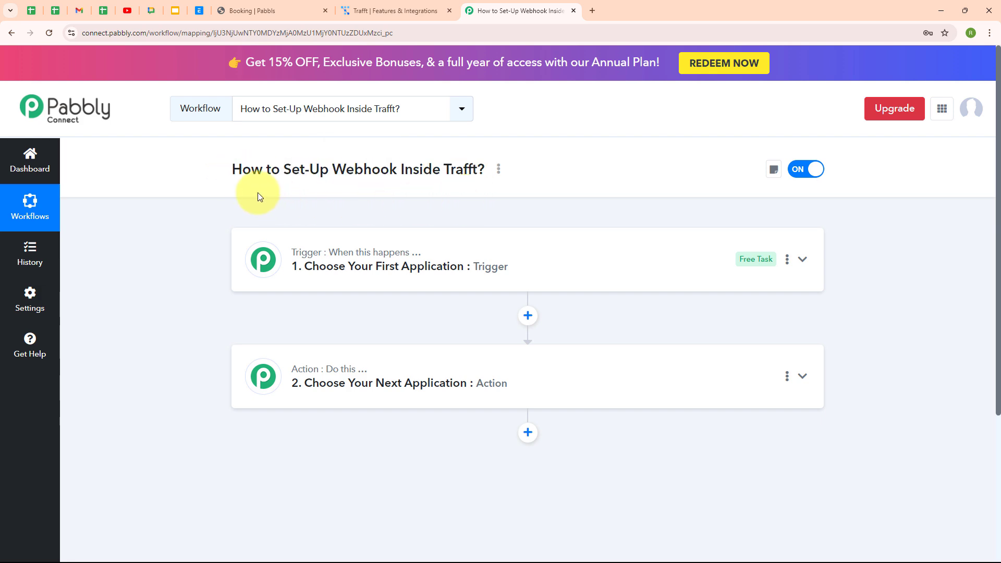
pyautogui.click(406, 6)
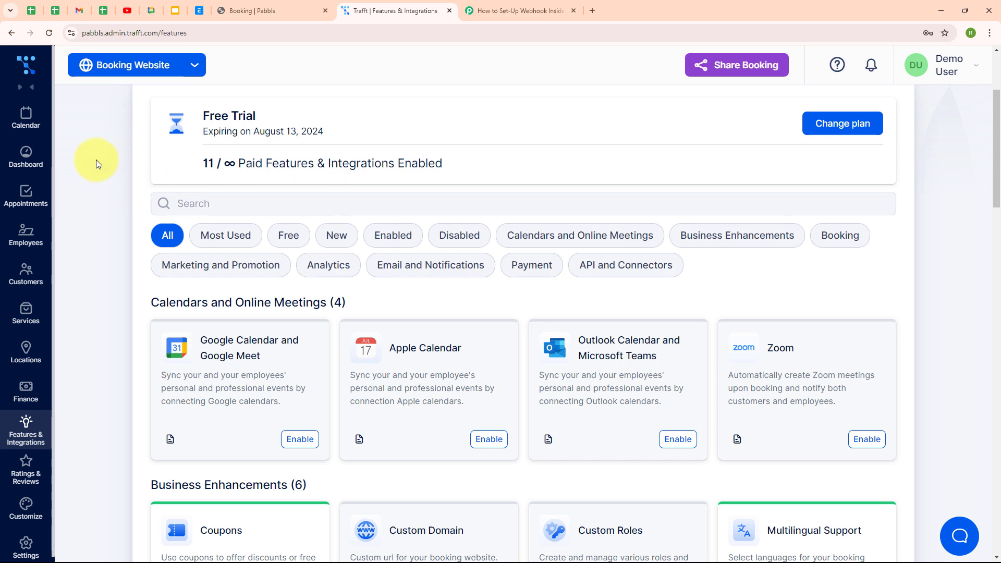
# - Return to the 'How to Set-Up Webhook Inside Trafft?' workflow in Pabbly Connect
pyautogui.click(511, 14)
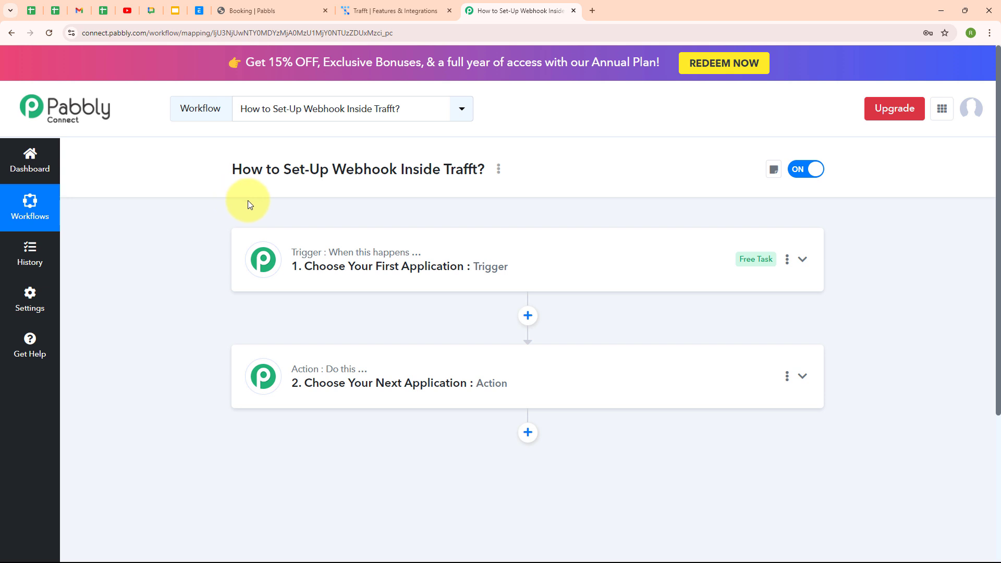
pyautogui.moveTo(332, 169); pyautogui.dragTo(391, 170)
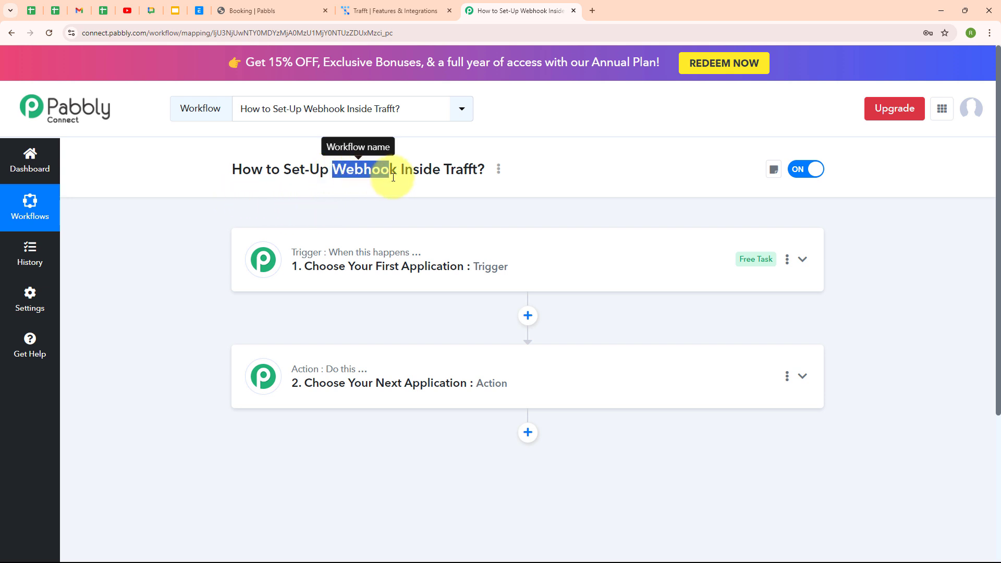
pyautogui.click(339, 169)
pyautogui.doubleClick(340, 169)
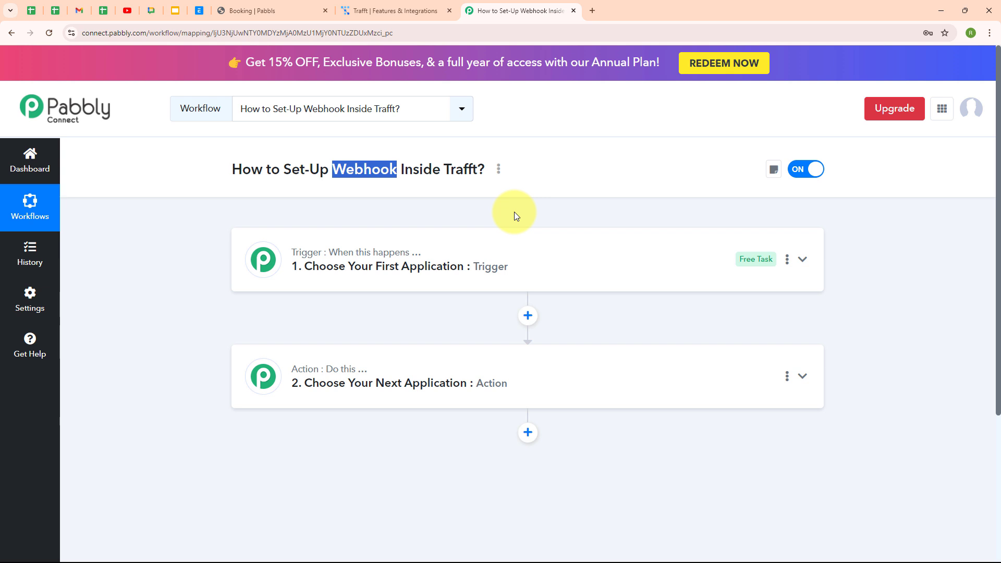
pyautogui.click(250, 10)
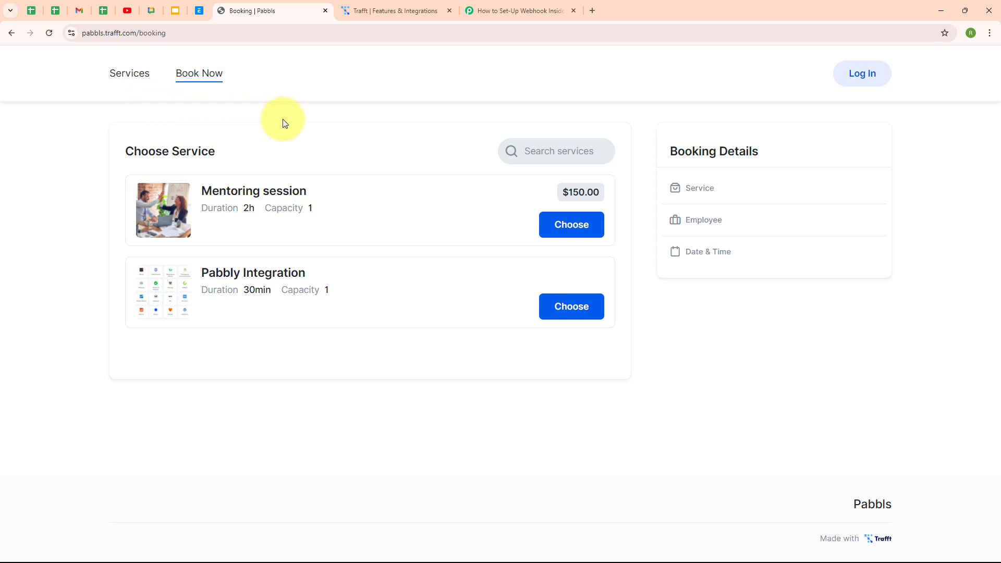
pyautogui.click(531, 8)
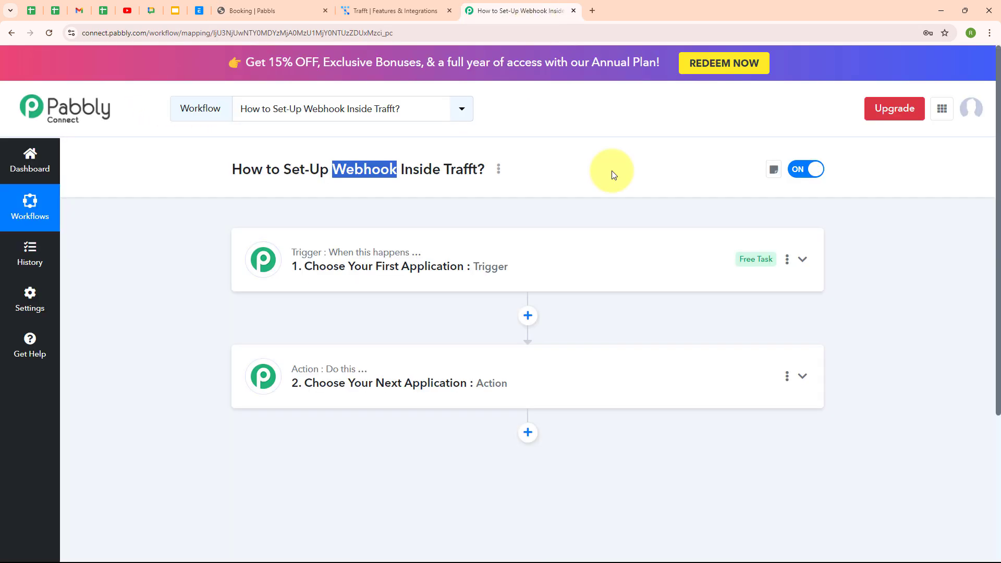
pyautogui.click(600, 149)
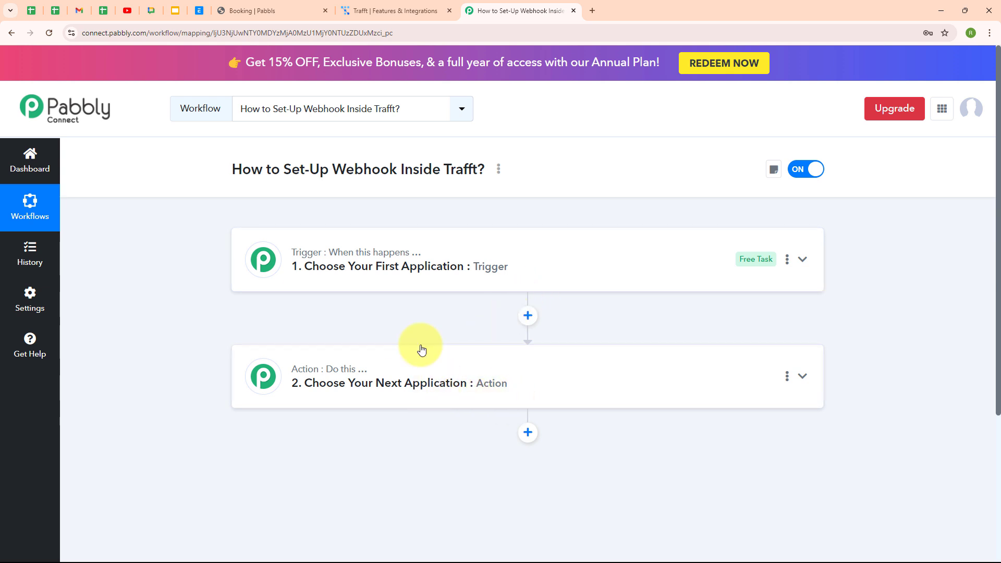
# - Search for Trafft and set it as the trigger step's app
pyautogui.click(601, 270)
pyautogui.click(268, 334)
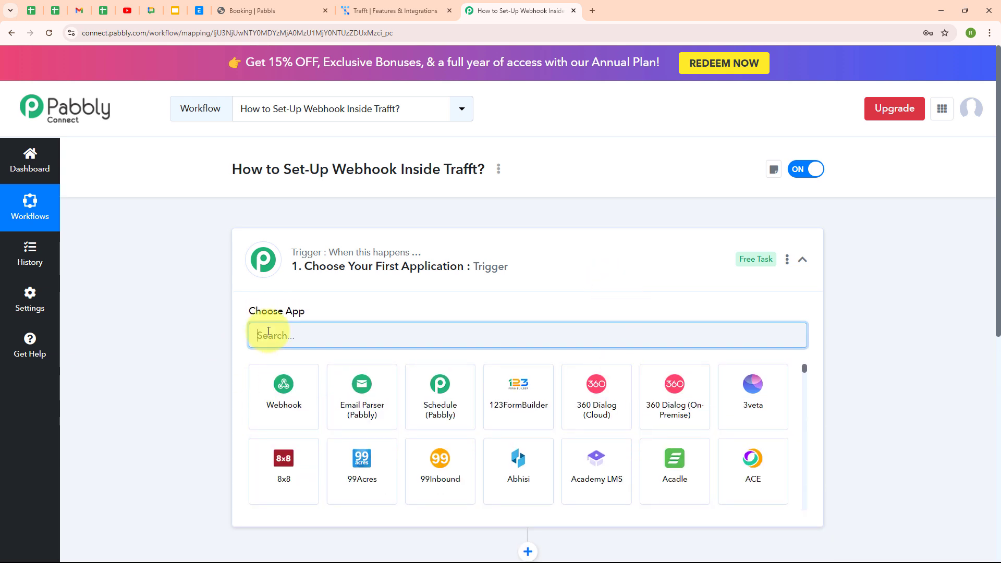
pyautogui.write('Trafft')
pyautogui.click(286, 395)
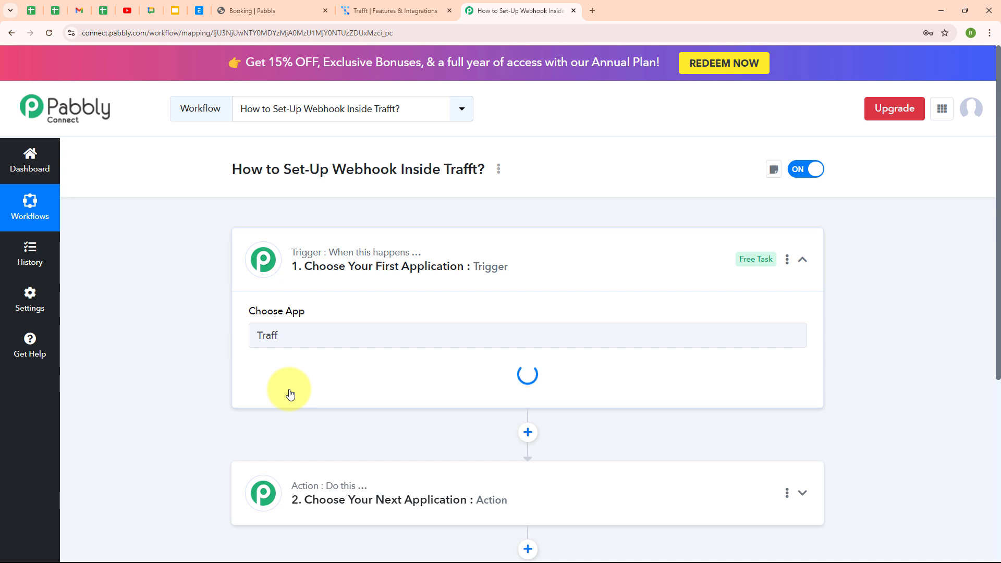
# - Browse the list of available Trafft trigger events
pyautogui.click(291, 394)
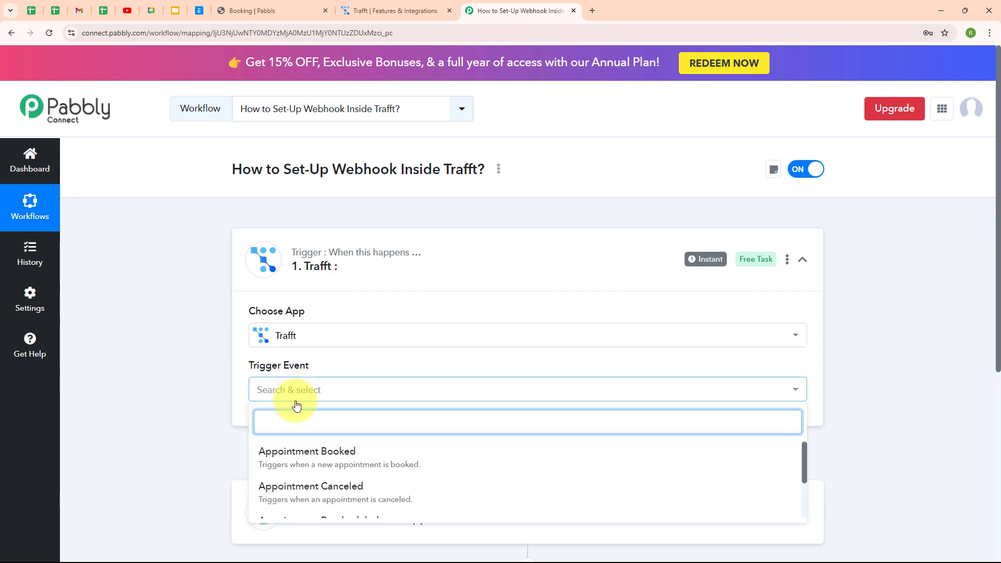
pyautogui.scroll(-2, 693, 463)
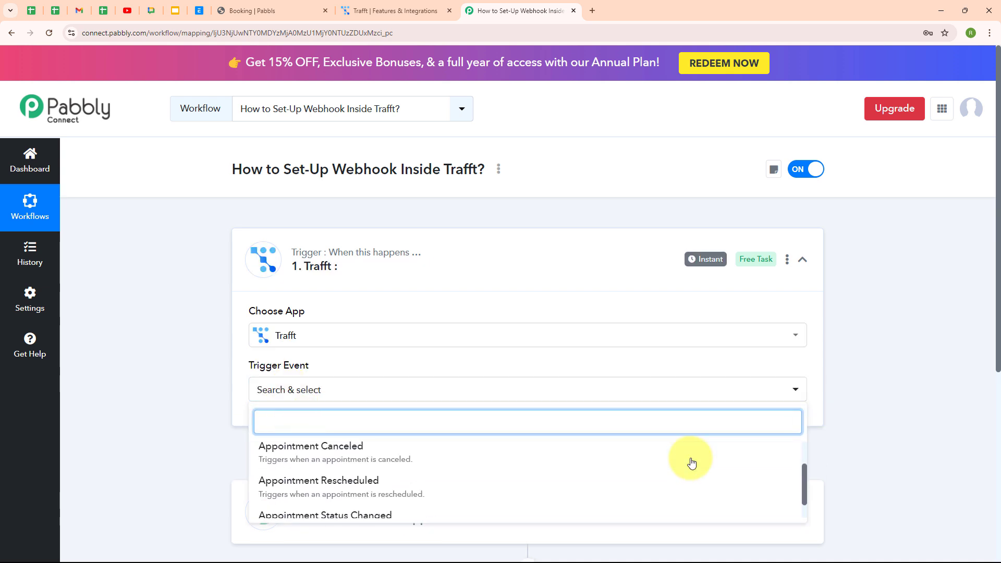
pyautogui.scroll(-3, 655, 394)
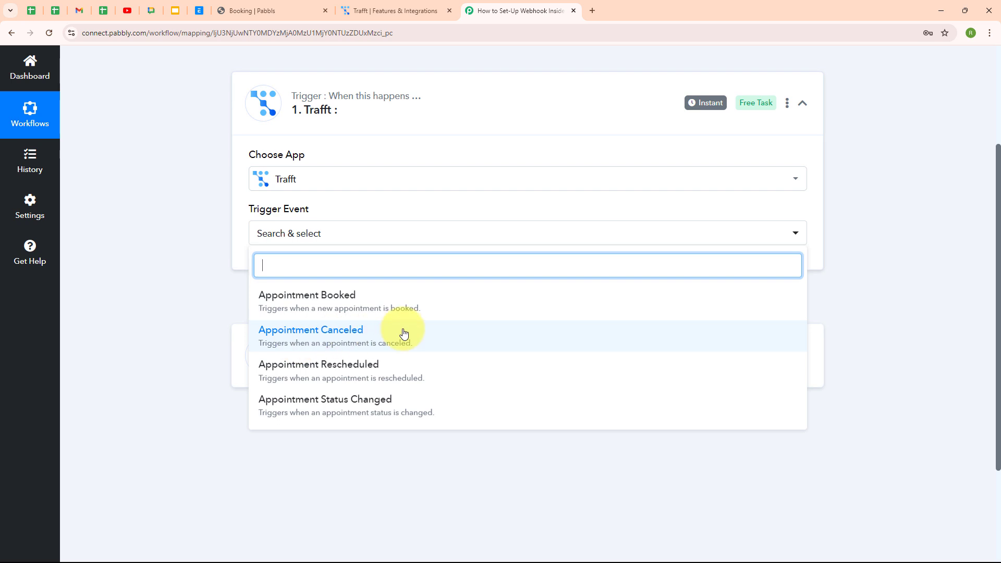
pyautogui.scroll(-1, 548, 336)
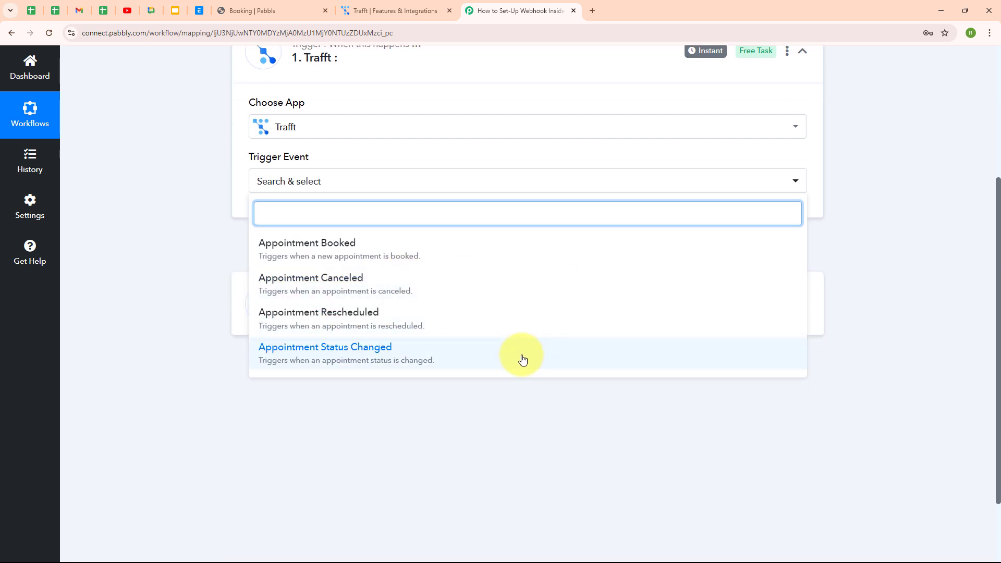
# - Choose Appointment Booked as the trigger event, copy its webhook URL and start capturing a response
pyautogui.click(389, 248)
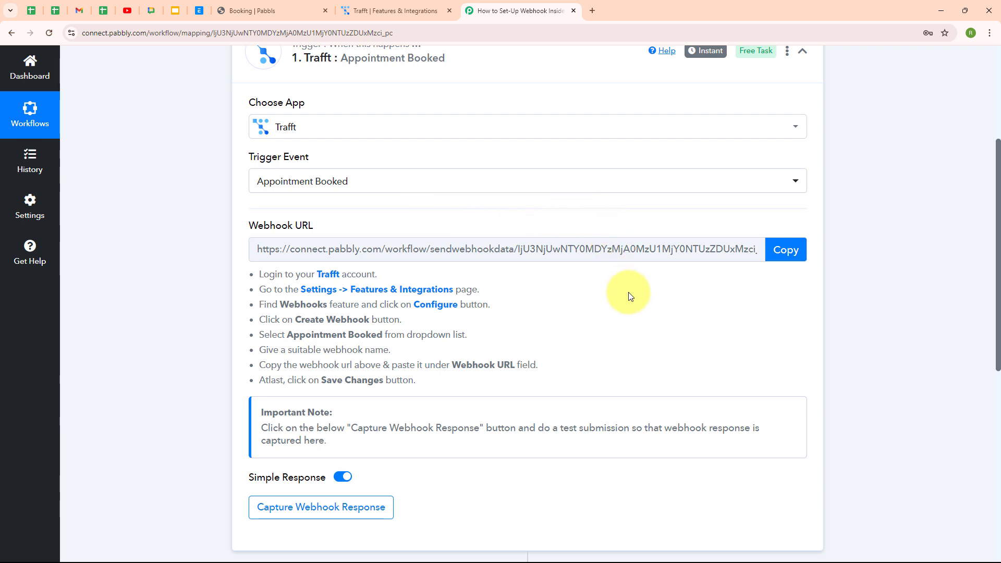
pyautogui.scroll(-1, 600, 297)
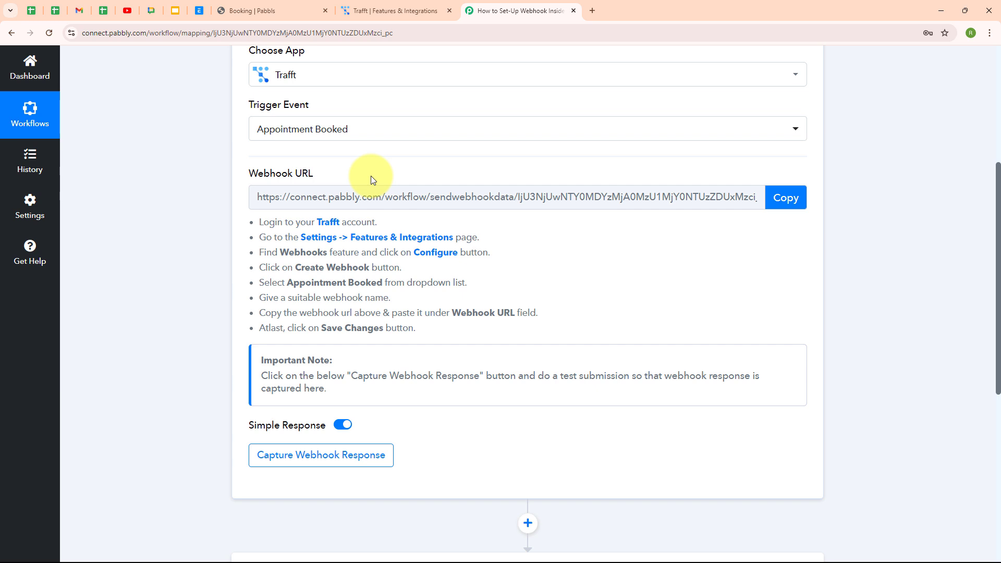
pyautogui.moveTo(257, 223); pyautogui.dragTo(454, 364)
pyautogui.click(461, 295)
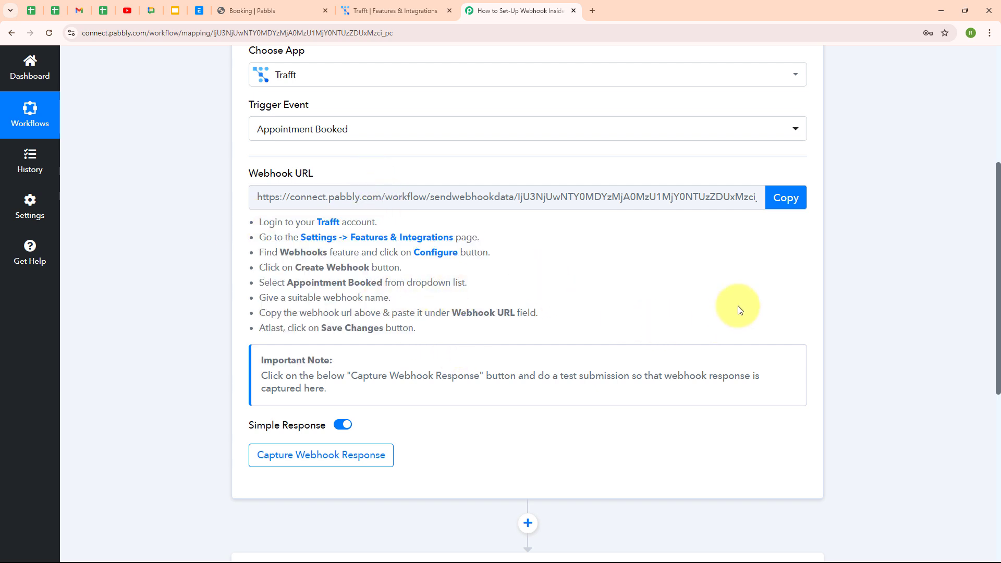
pyautogui.click(794, 208)
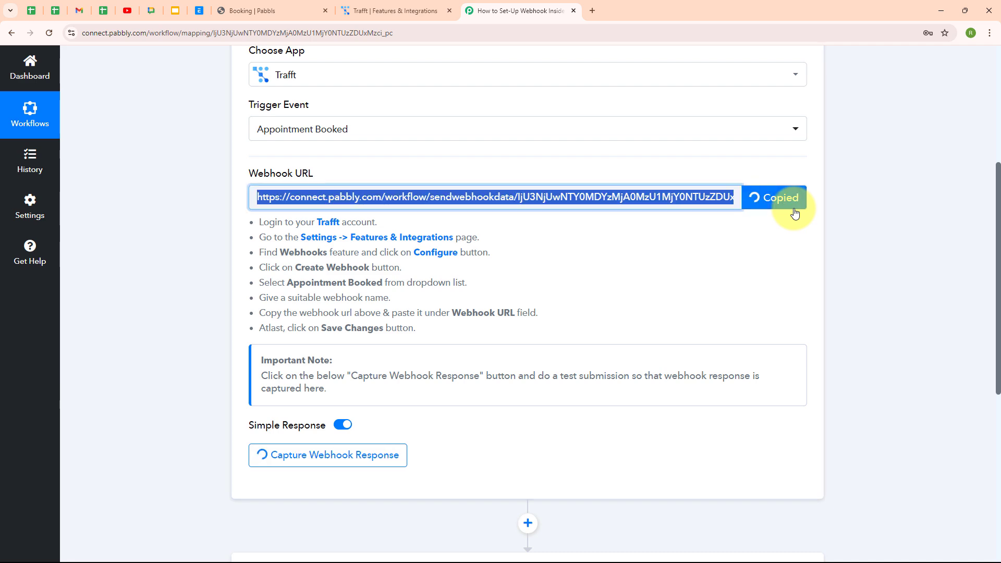
pyautogui.click(427, 8)
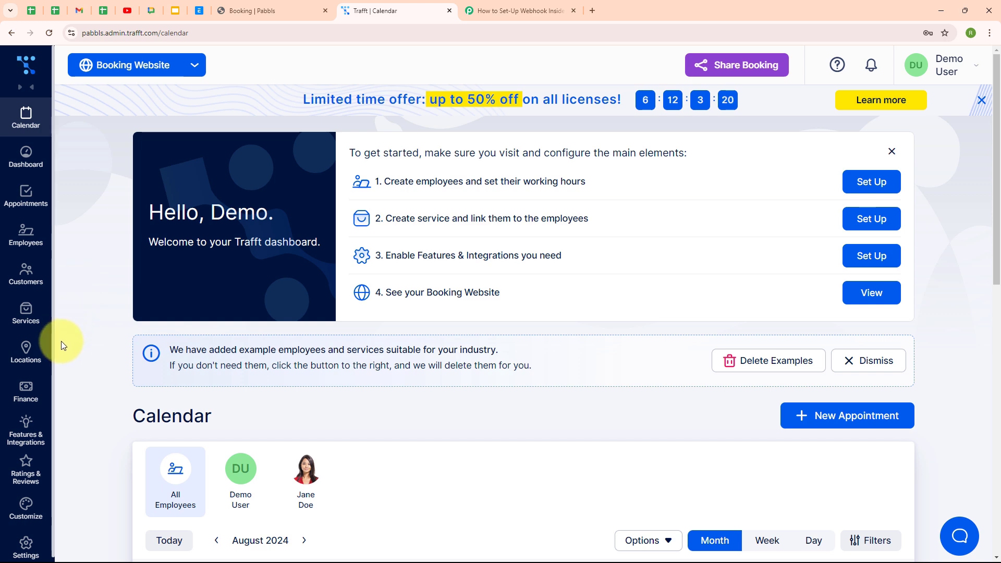
# - Open Trafft's Features & Integrations and scroll to the Webhooks card under API and Connectors
pyautogui.click(30, 436)
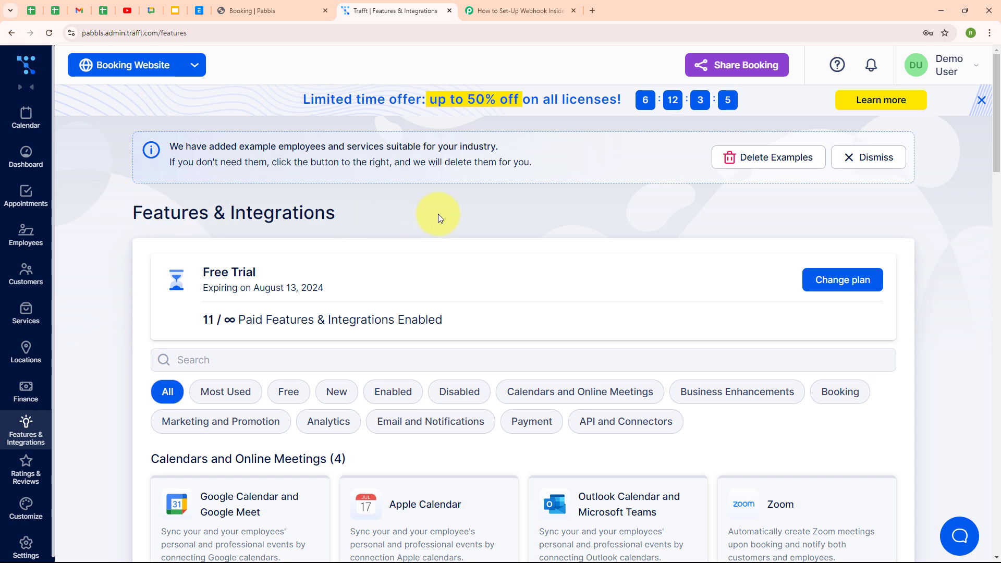
pyautogui.scroll(-8, 438, 218)
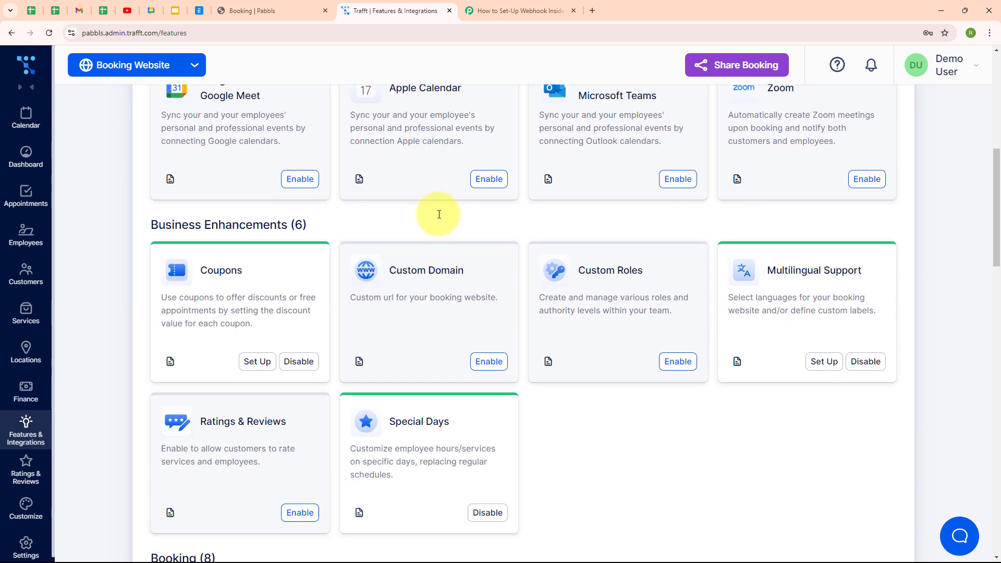
pyautogui.scroll(-11, 439, 214)
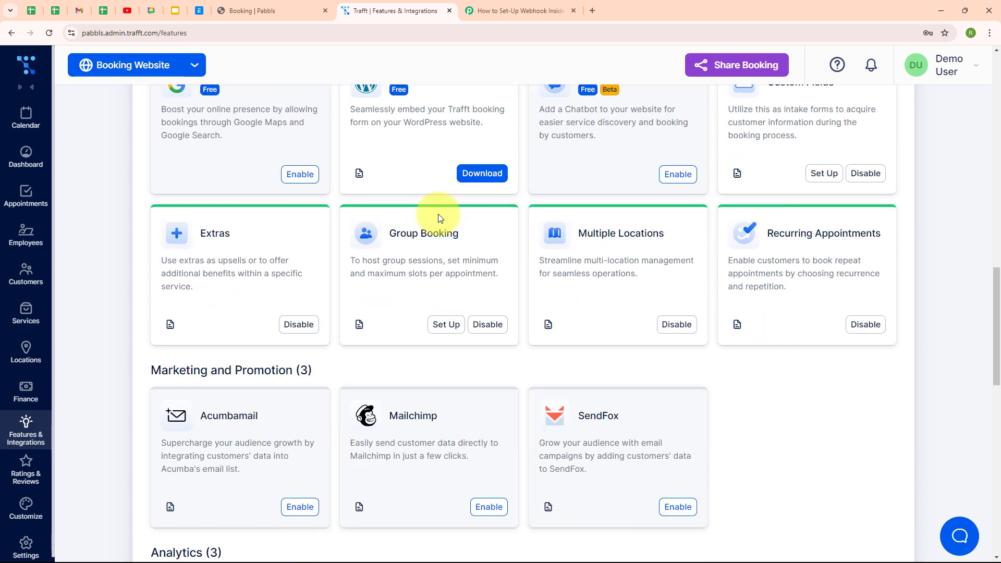
pyautogui.scroll(-11, 438, 218)
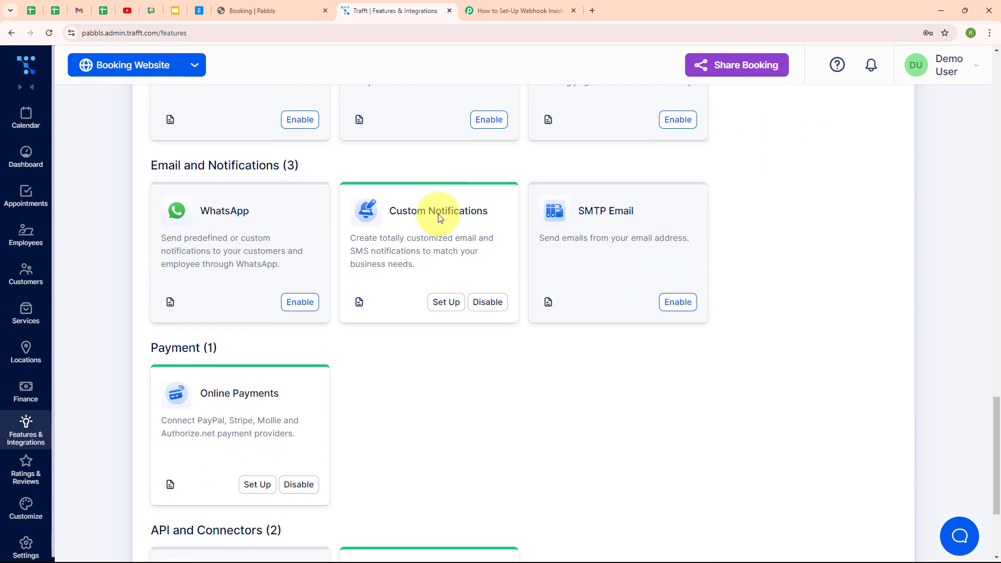
pyautogui.scroll(-3, 438, 218)
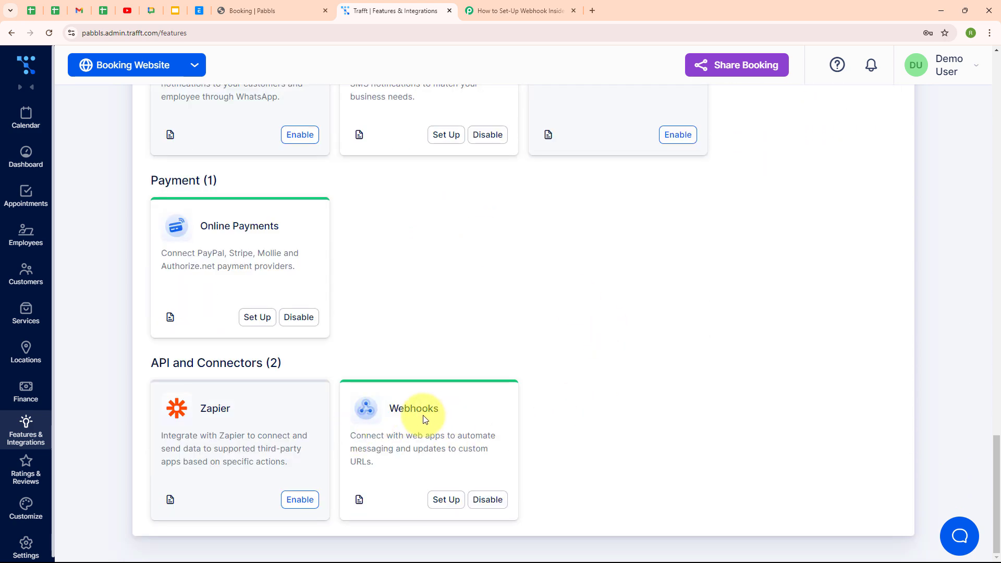
# - Add a new Appointment Booked webhook in Trafft named 'Pabbly Connect'
pyautogui.click(446, 501)
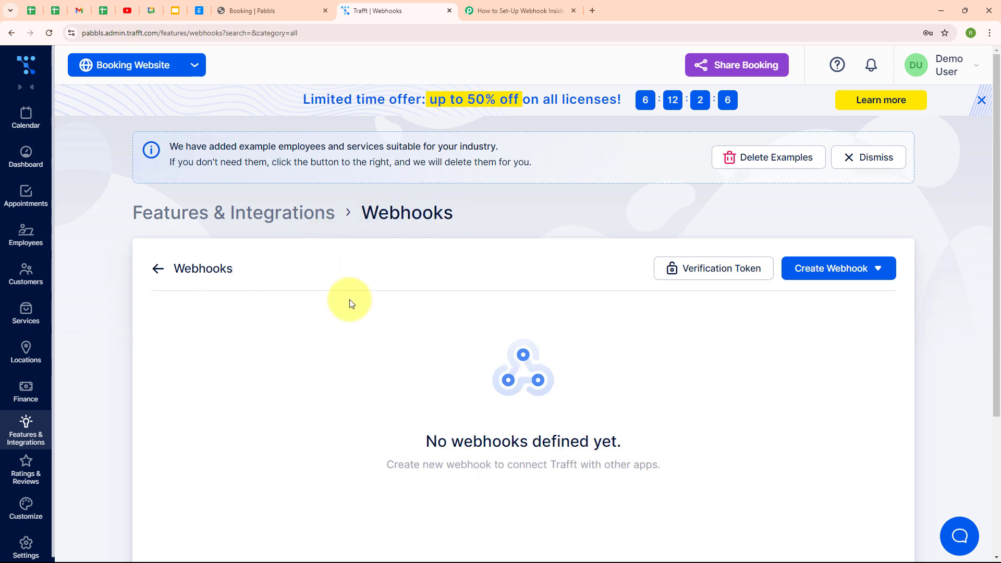
pyautogui.click(871, 273)
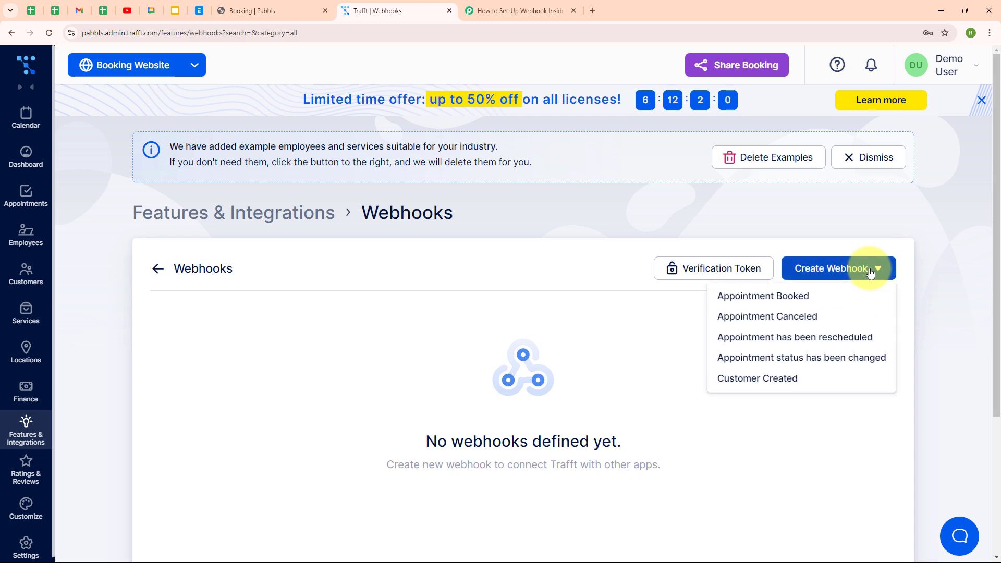
pyautogui.click(740, 298)
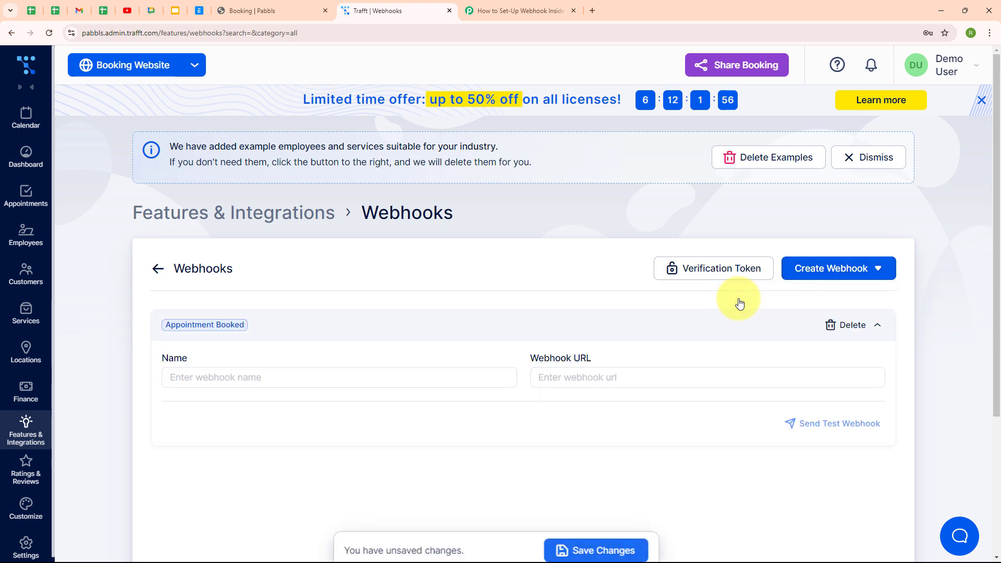
pyautogui.click(209, 384)
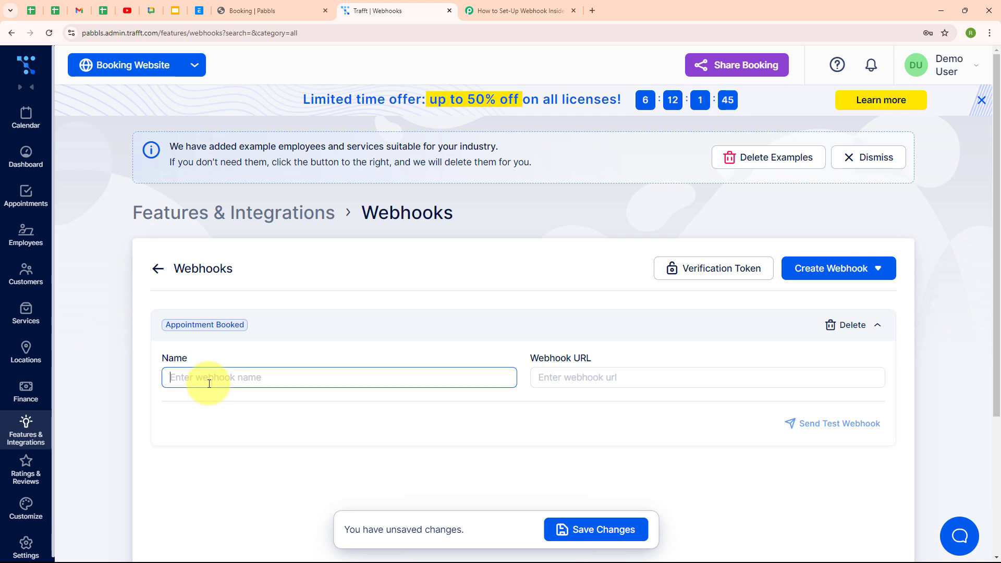
pyautogui.write('Pabbly Connect')
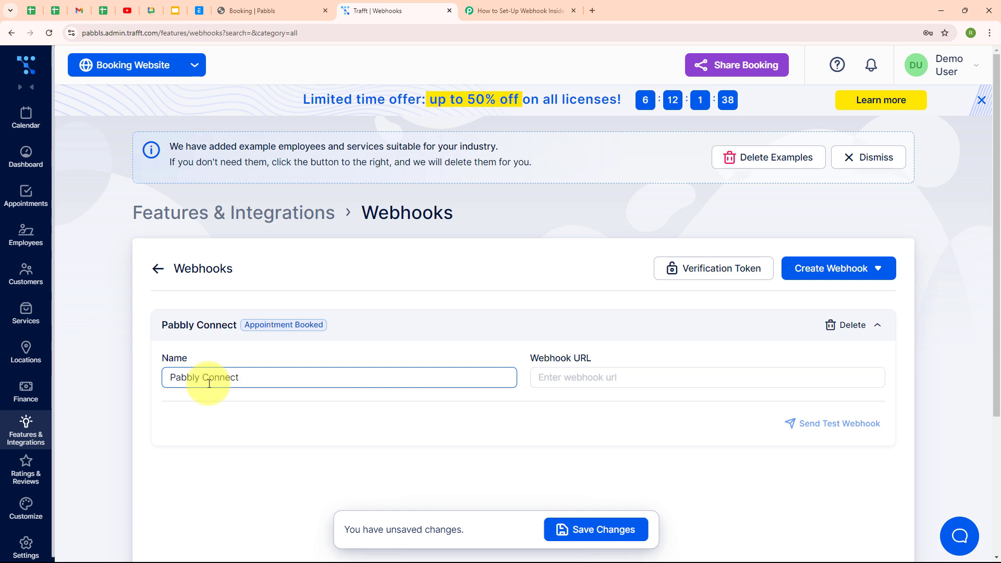
# - Paste the copied Pabbly Connect webhook URL and save the webhook settings
pyautogui.click(560, 379)
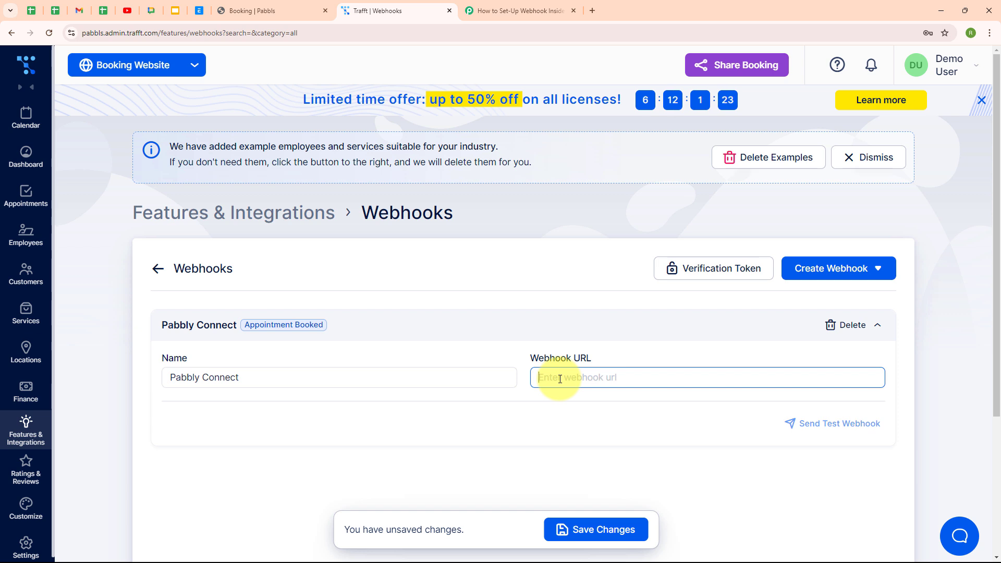
pyautogui.hotkey('ctrl', 'v')
pyautogui.click(445, 362)
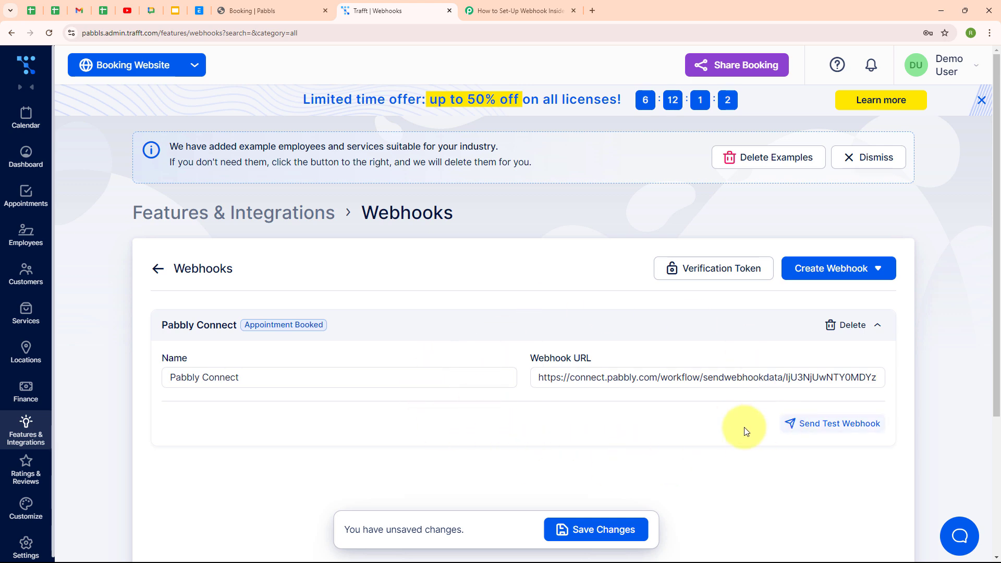
pyautogui.scroll(-2, 678, 470)
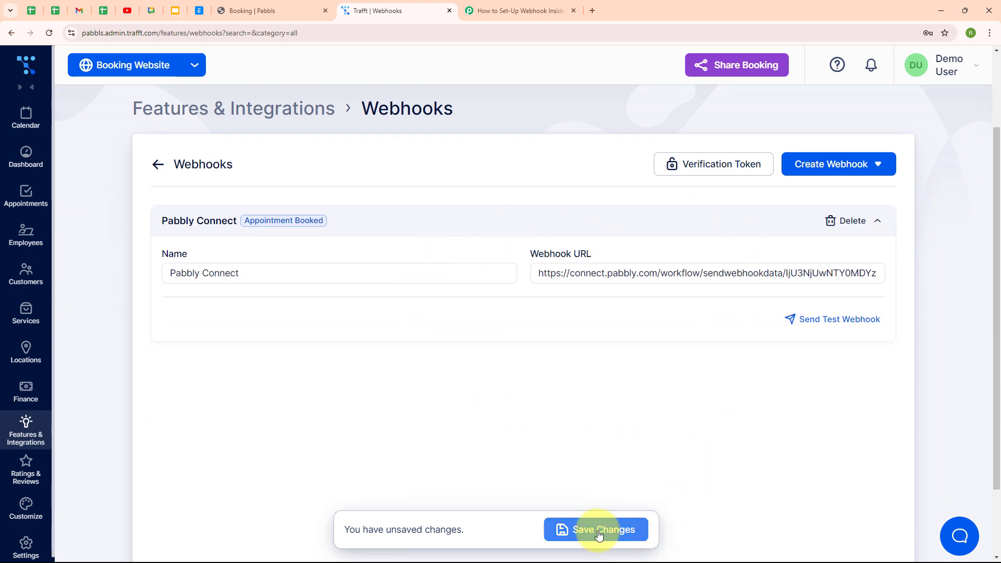
pyautogui.click(598, 533)
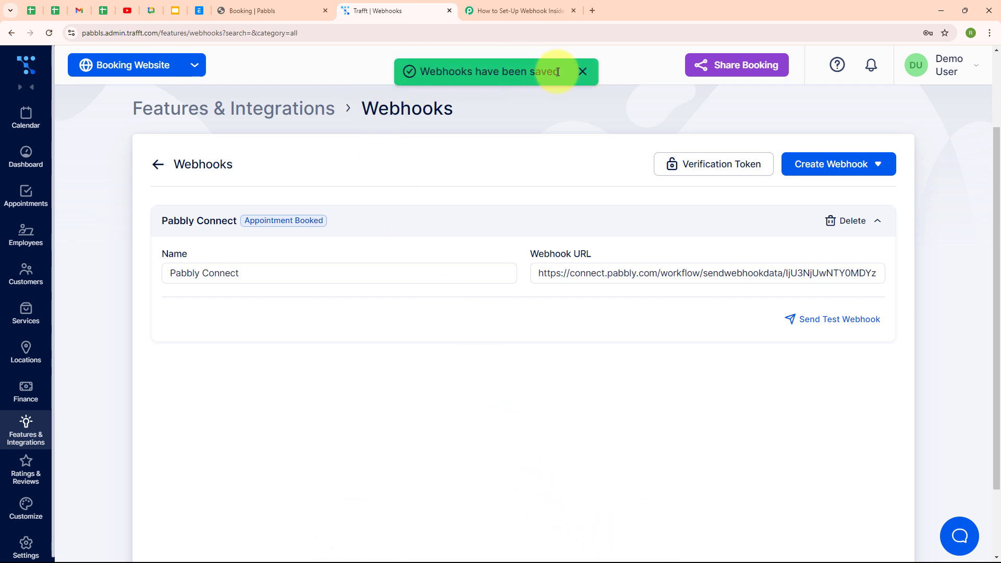
pyautogui.click(490, 13)
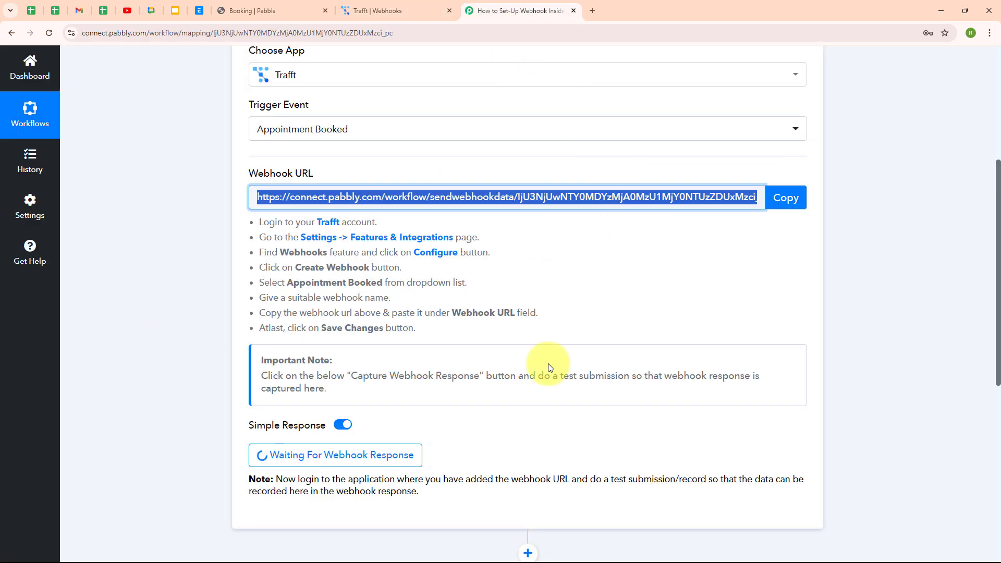
# - Leave Pabbly Connect waiting for a webhook response and go to the Trafft booking website
pyautogui.scroll(-2, 338, 377)
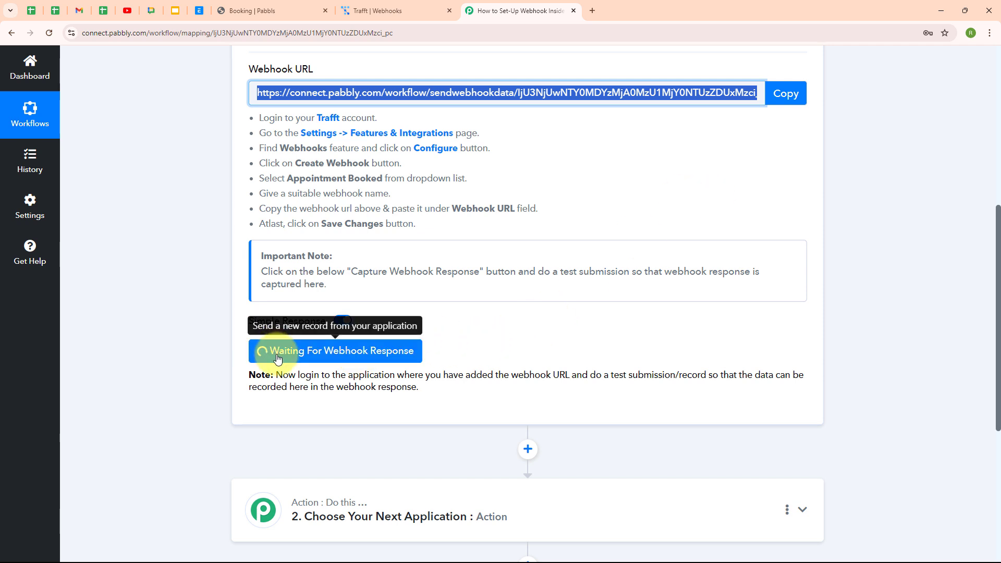
pyautogui.click(281, 9)
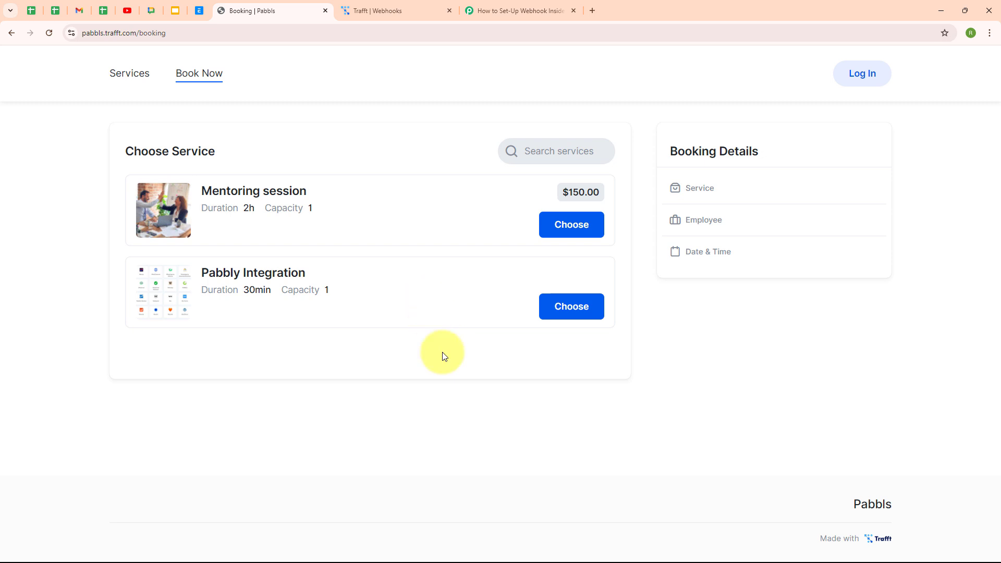
# - Book a Mentoring session with the listed staff member for August 5, 2024, 1:00–3:00 pm
pyautogui.click(592, 232)
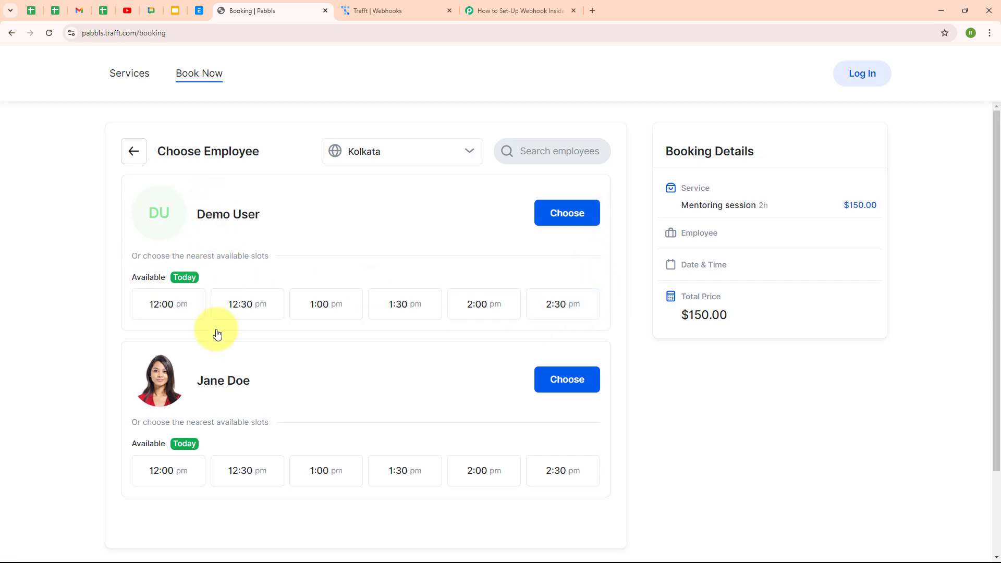
pyautogui.click(550, 384)
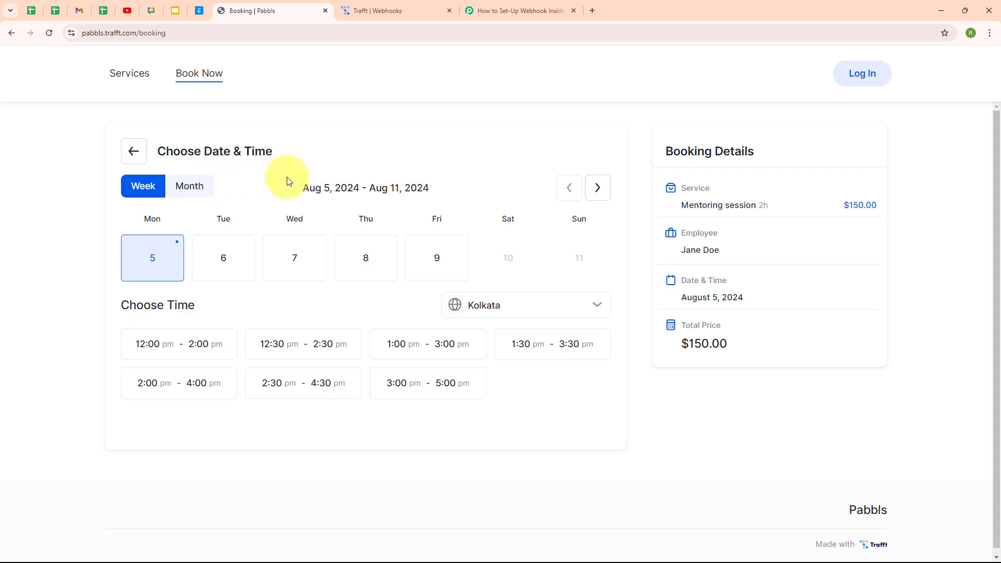
pyautogui.click(424, 357)
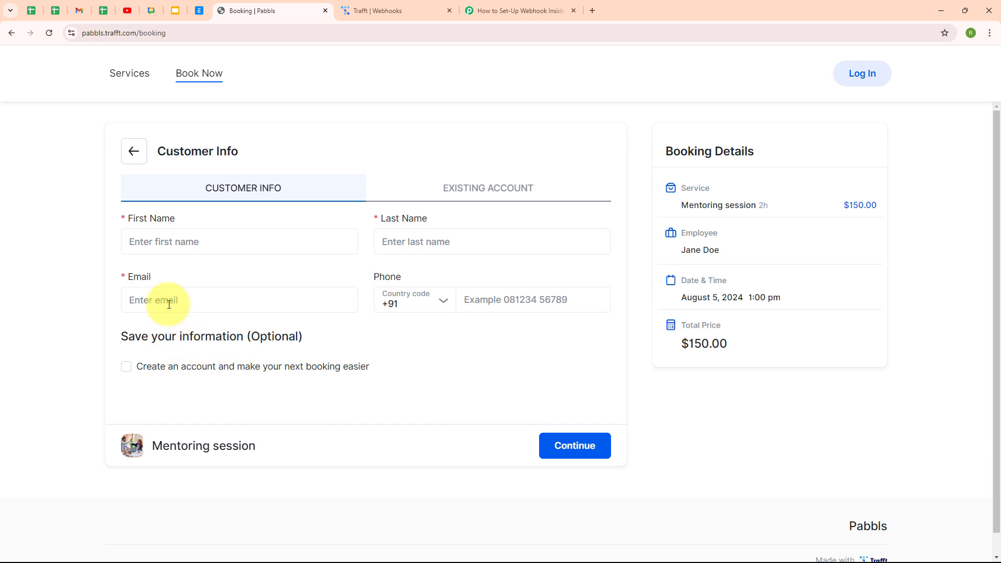
# - Fill in the customer's first name, last name, e-mail address and phone number
pyautogui.click(174, 247)
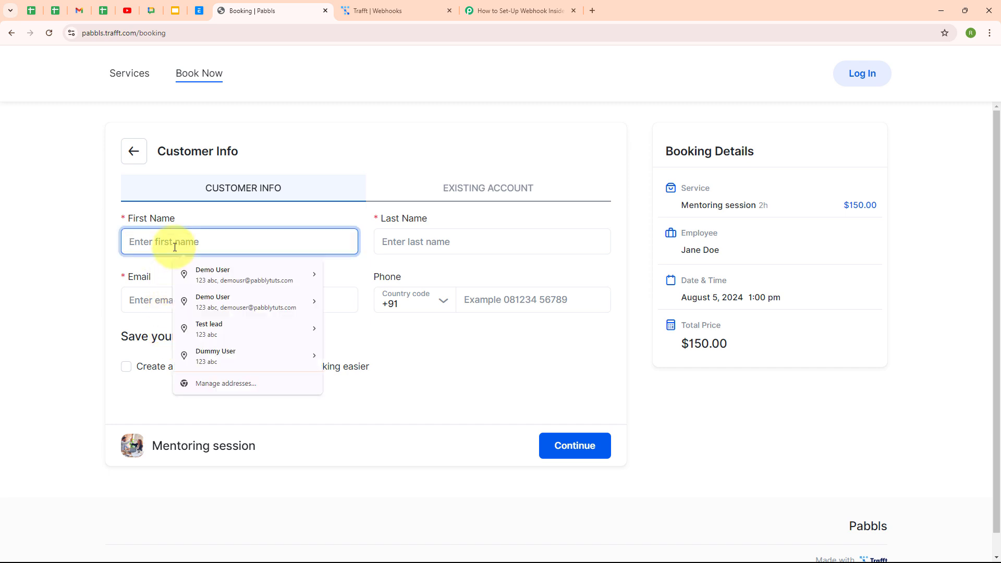
pyautogui.write('Dummy')
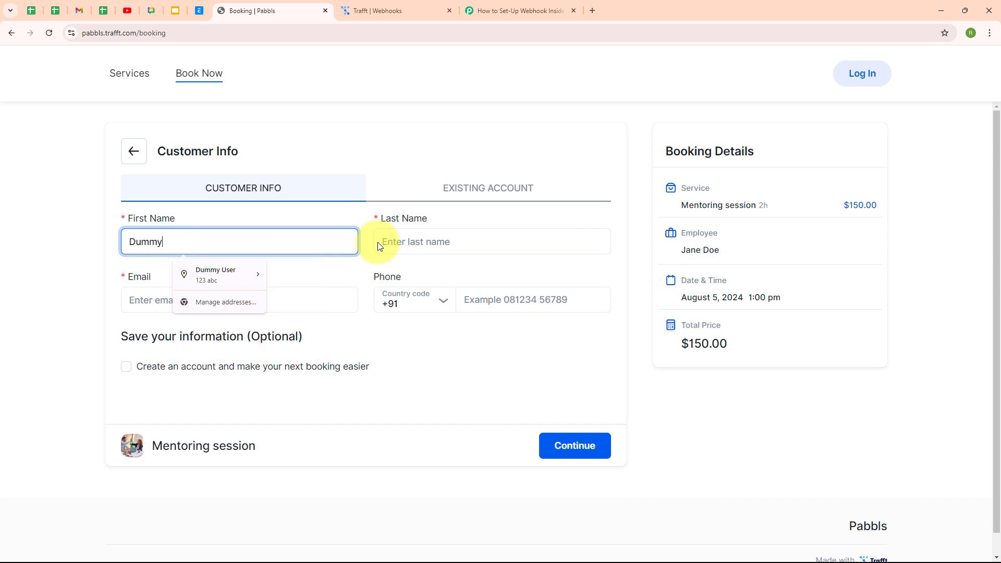
pyautogui.click(394, 243)
pyautogui.write('User')
pyautogui.click(293, 300)
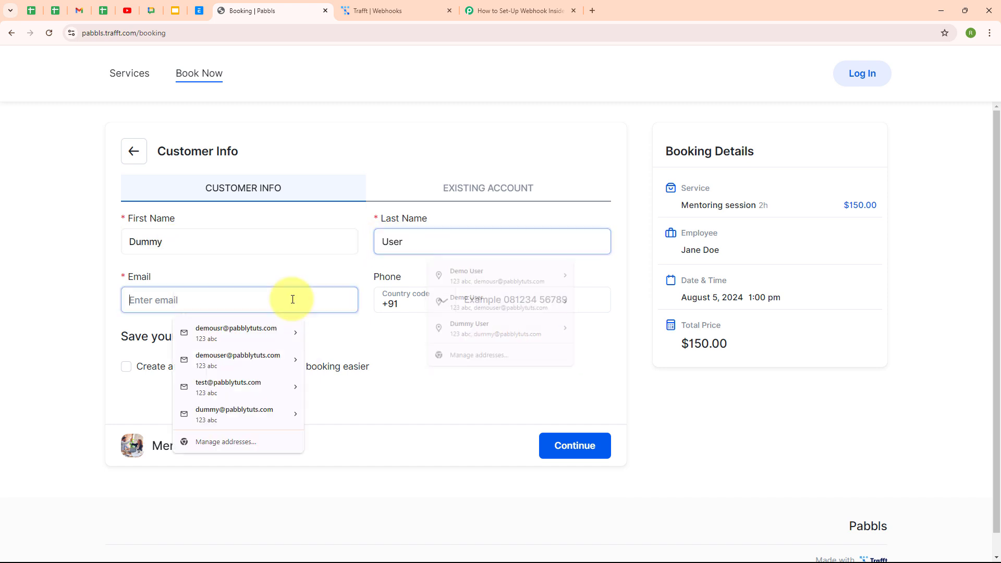
pyautogui.write('dum')
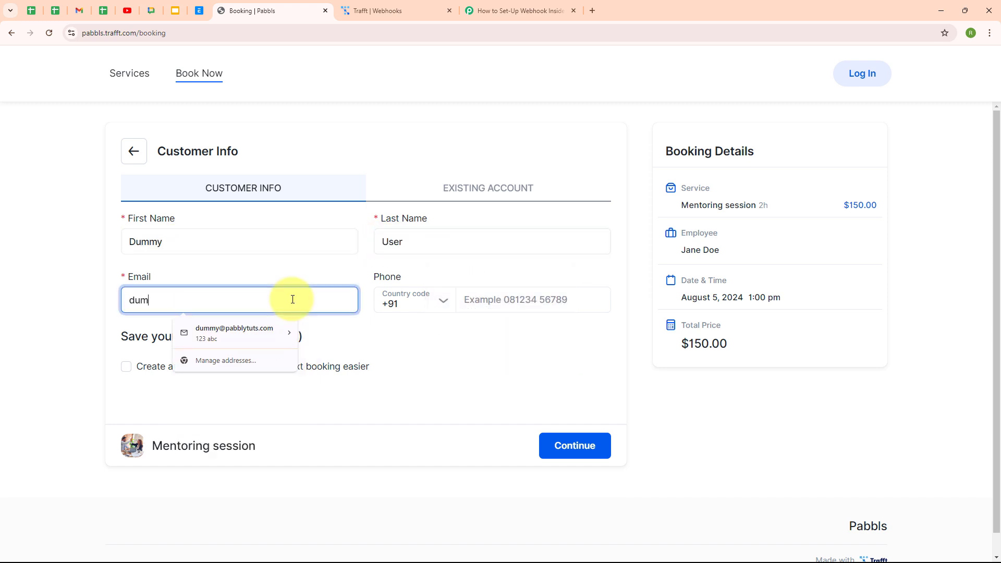
pyautogui.write('my')
pyautogui.press('Down')
pyautogui.press('Return')
pyautogui.click(529, 297)
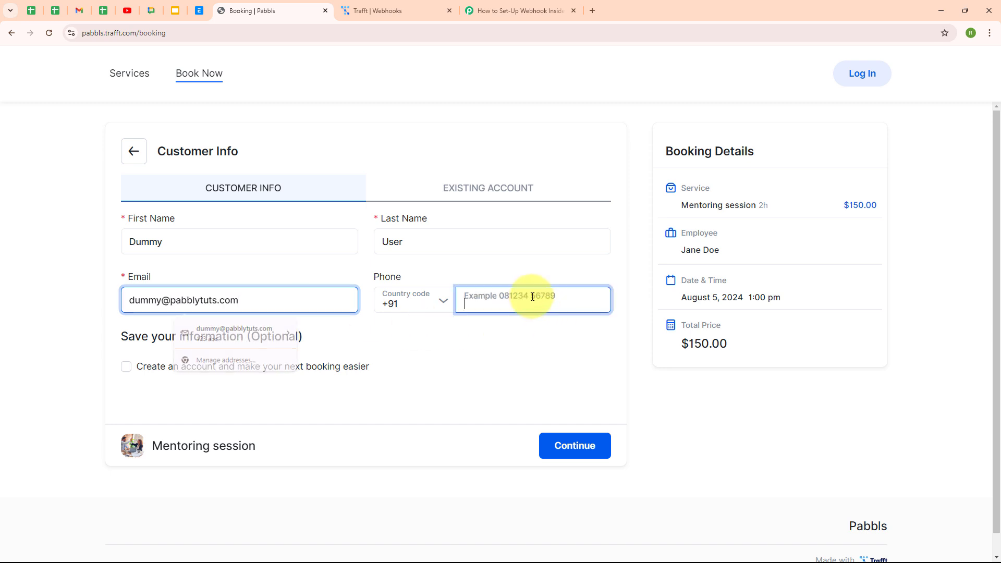
pyautogui.write('080000 00000')
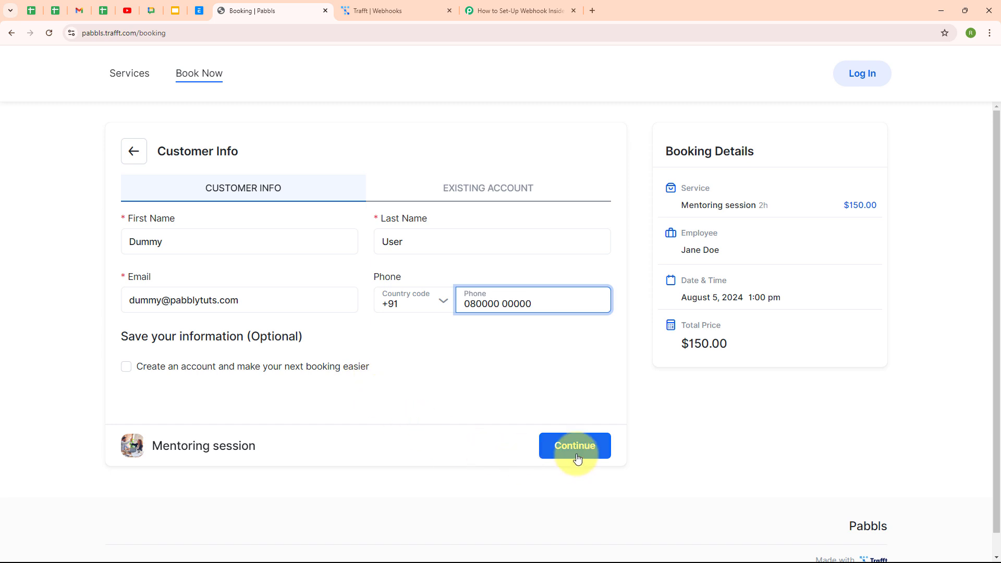
# - Continue to checkout and submit the test booking with Book Now
pyautogui.click(577, 449)
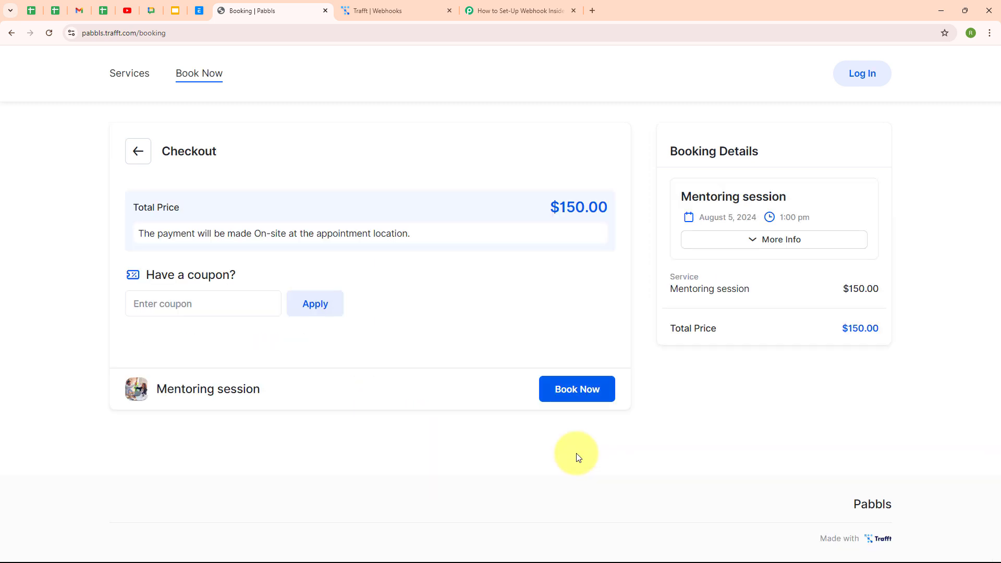
pyautogui.click(580, 387)
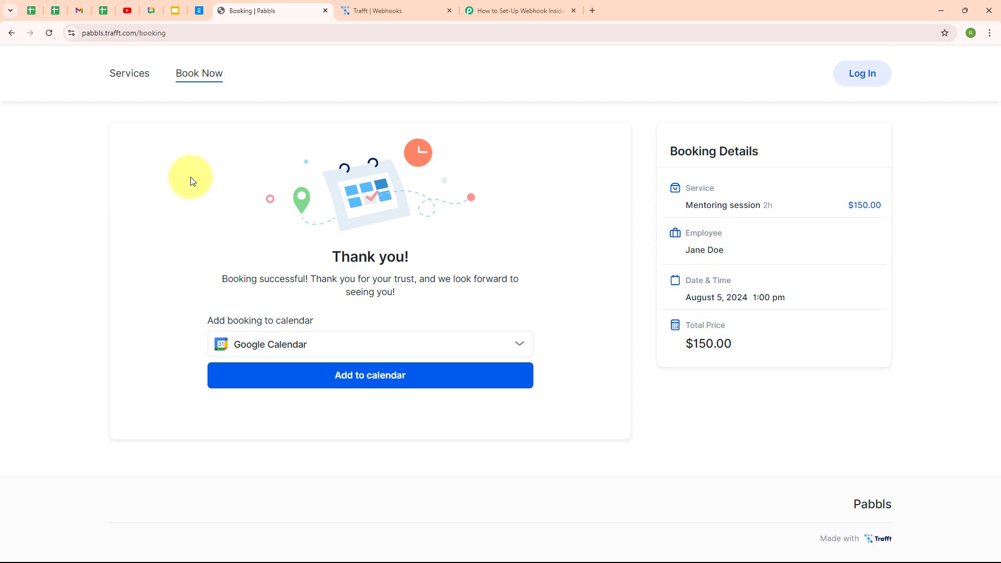
pyautogui.click(535, 14)
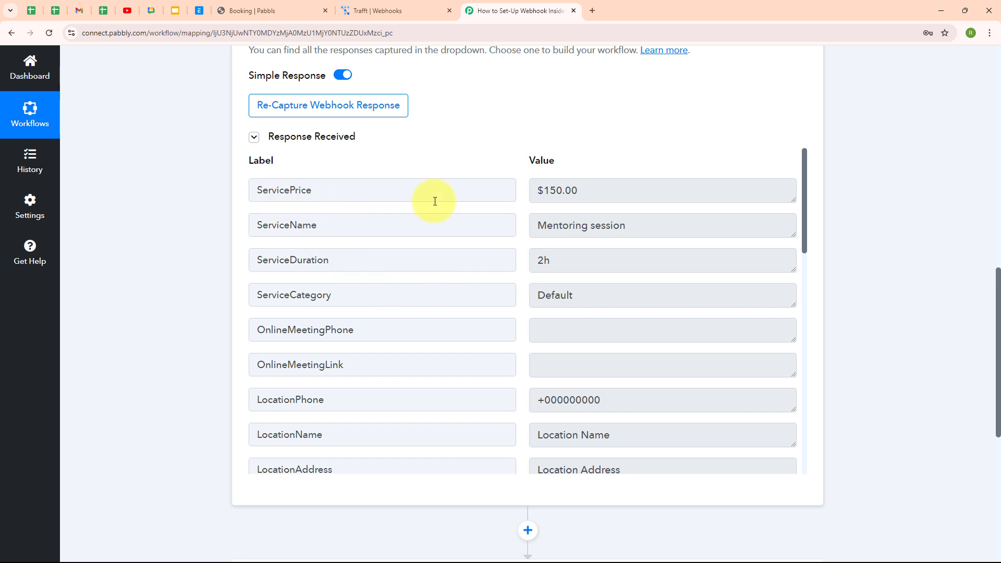
# - Review the captured service fields: ServicePrice $150.00, ServiceName Mentoring session, ServiceDuration
pyautogui.click(615, 192)
pyautogui.moveTo(679, 228); pyautogui.dragTo(604, 258)
pyautogui.click(541, 263)
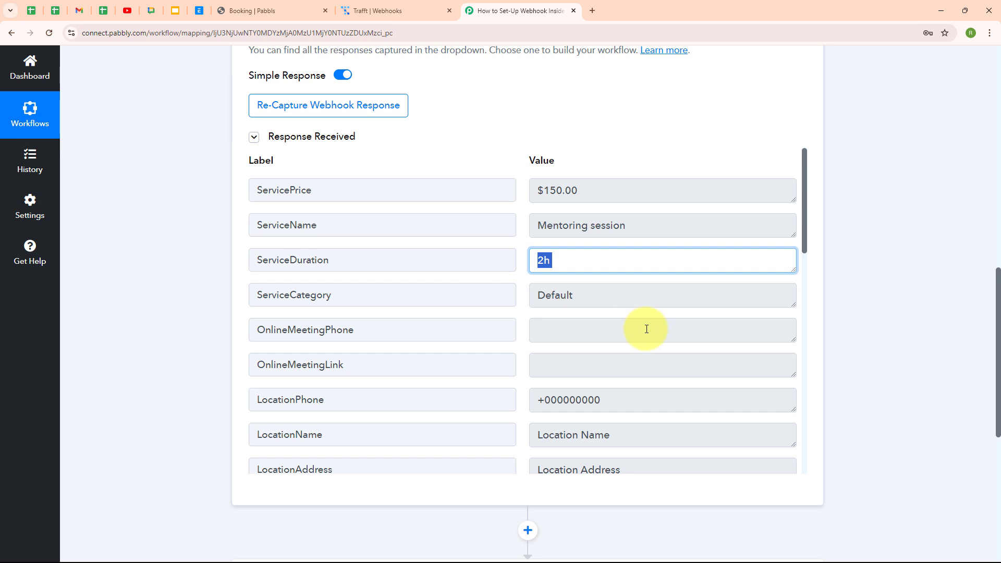
pyautogui.scroll(-4, 646, 329)
pyautogui.scroll(-2, 623, 297)
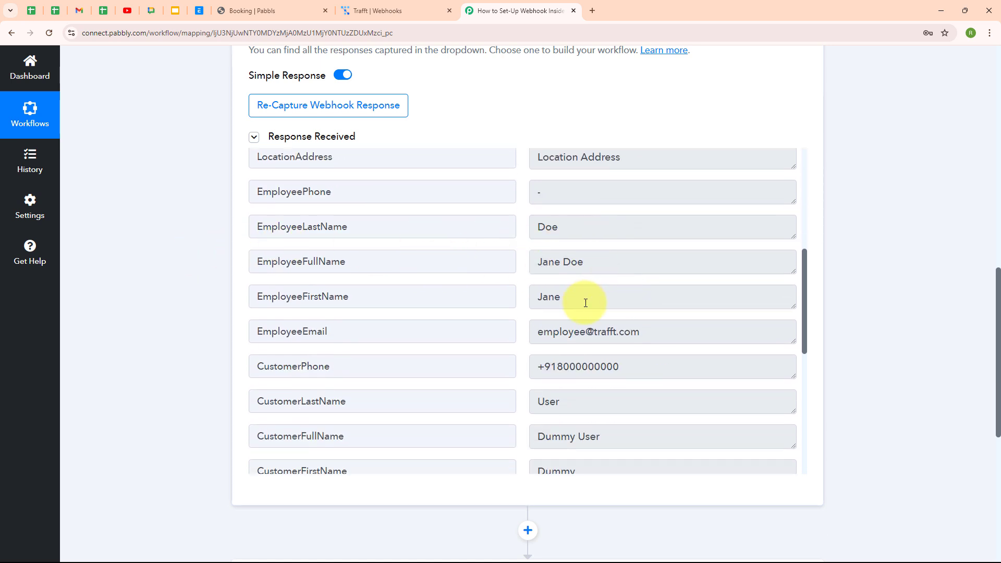
pyautogui.scroll(-3, 585, 302)
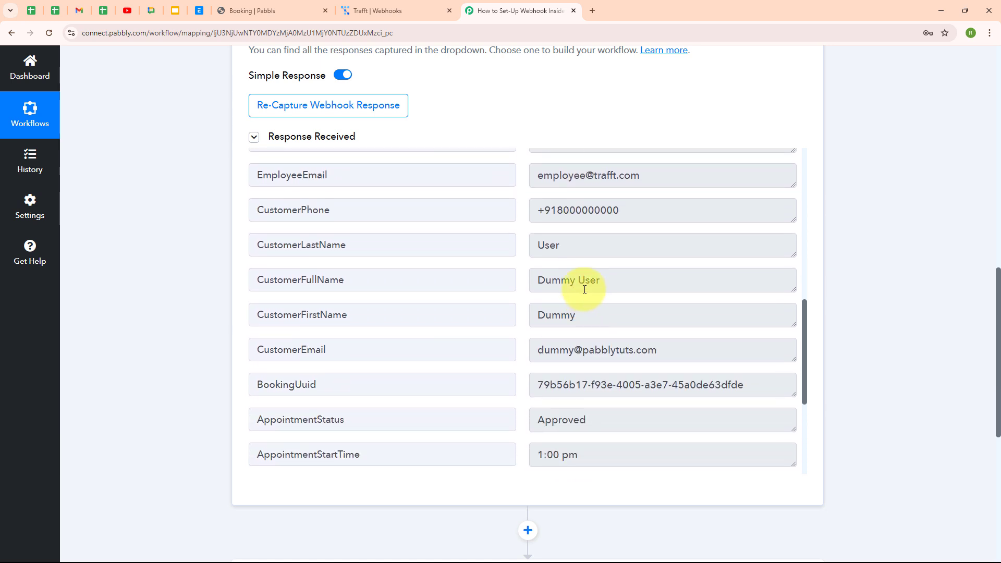
# - Review the captured customer phone, last name, full name and e-mail, then the appointment details
pyautogui.moveTo(693, 217); pyautogui.dragTo(476, 214)
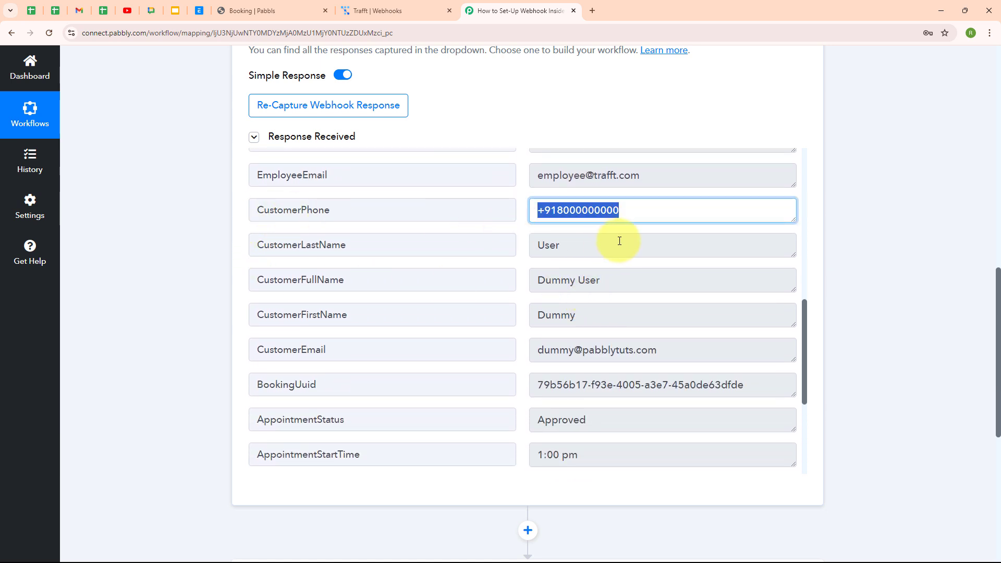
pyautogui.moveTo(566, 245); pyautogui.dragTo(544, 246)
pyautogui.moveTo(447, 245); pyautogui.dragTo(436, 246)
pyautogui.moveTo(599, 280); pyautogui.dragTo(479, 288)
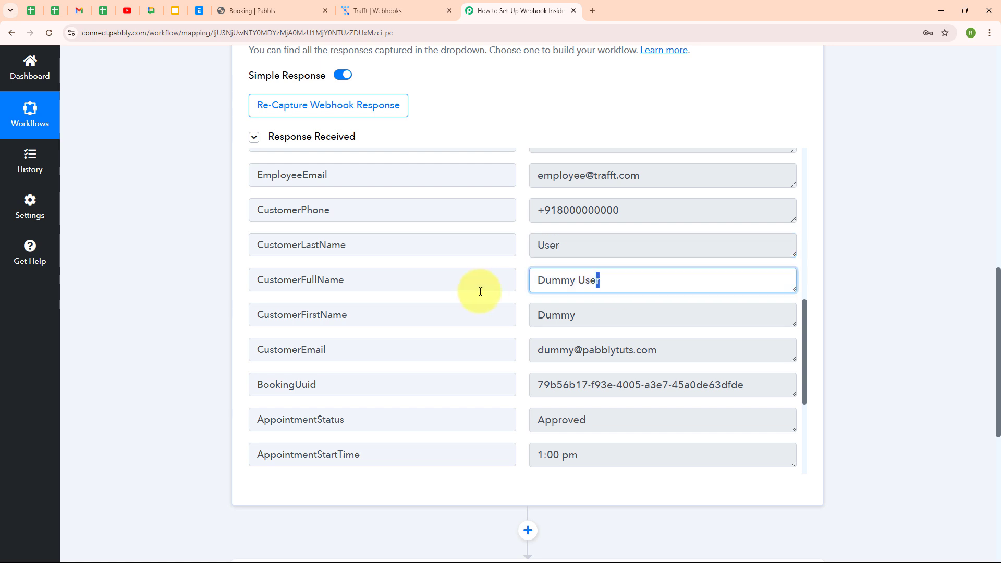
pyautogui.scroll(-2, 679, 297)
pyautogui.moveTo(575, 211); pyautogui.dragTo(476, 217)
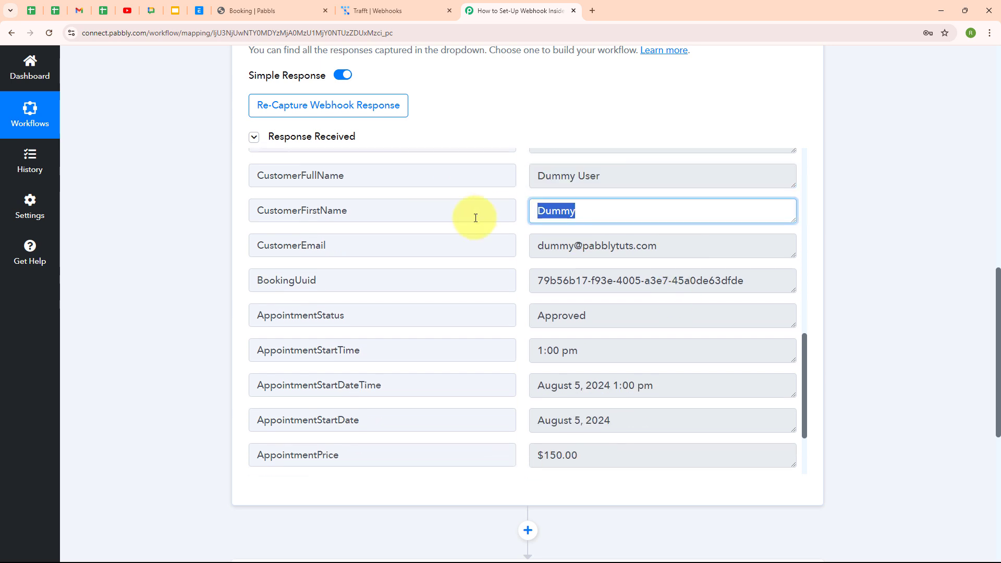
pyautogui.moveTo(706, 245); pyautogui.dragTo(478, 246)
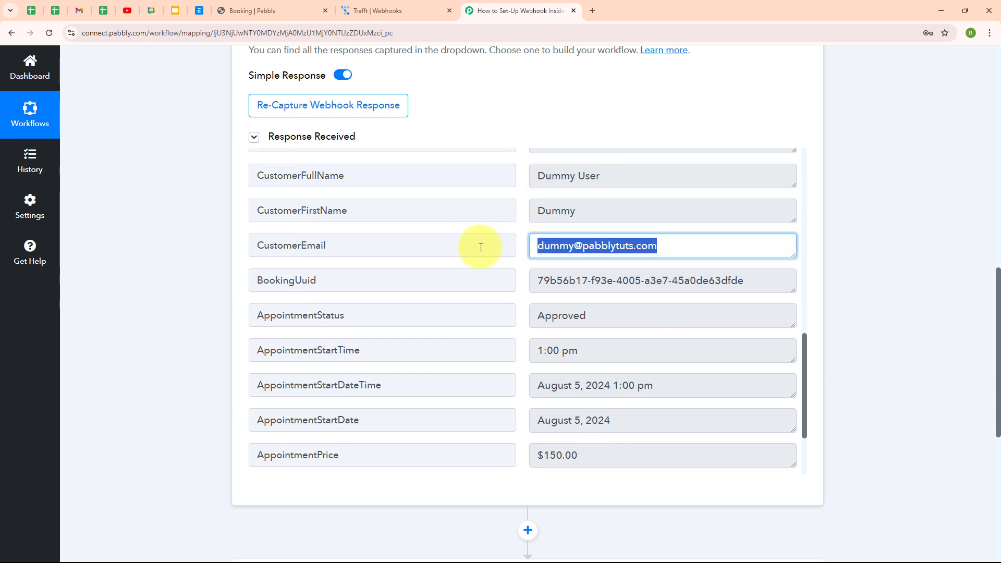
pyautogui.click(485, 266)
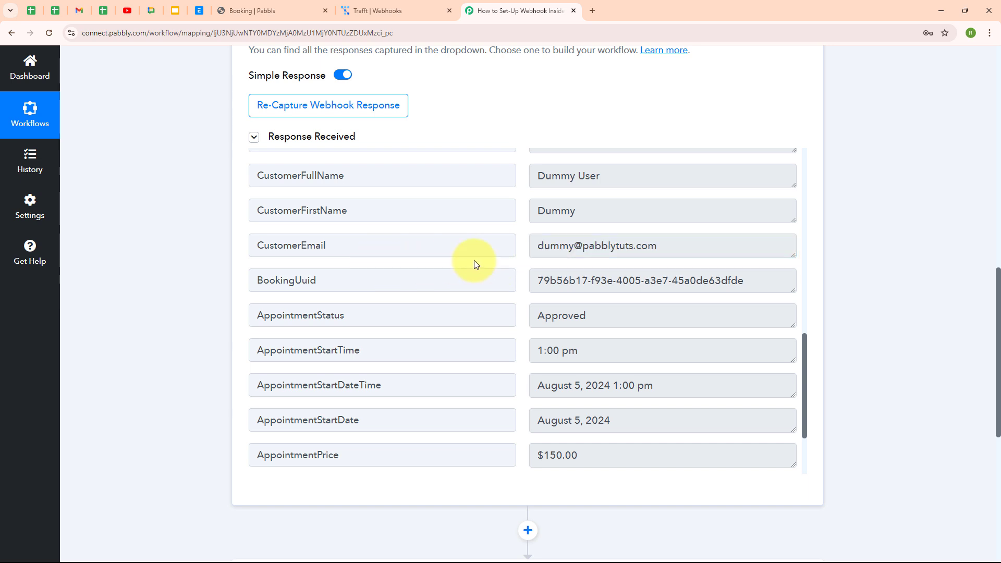
pyautogui.scroll(-2, 685, 327)
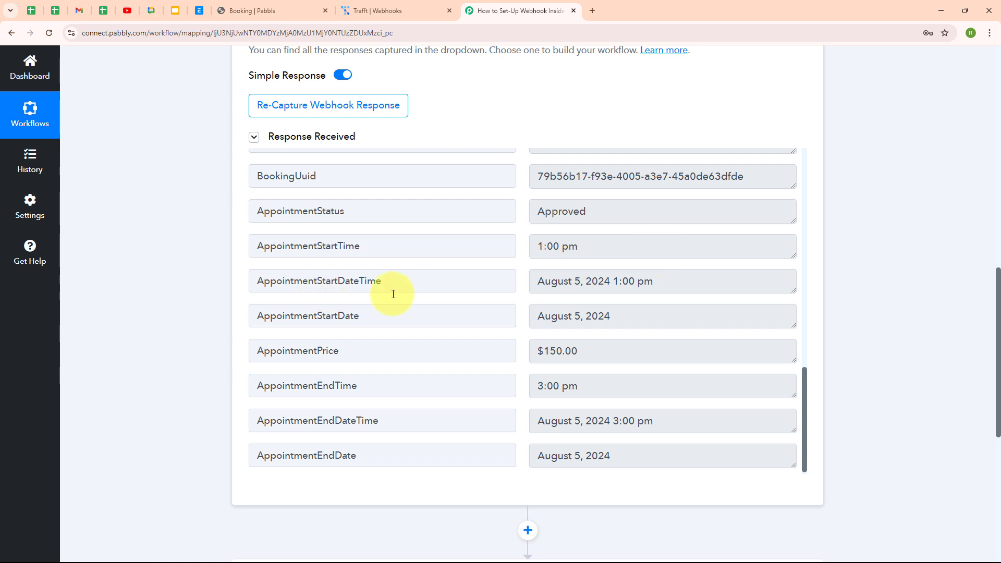
pyautogui.scroll(-1, 572, 316)
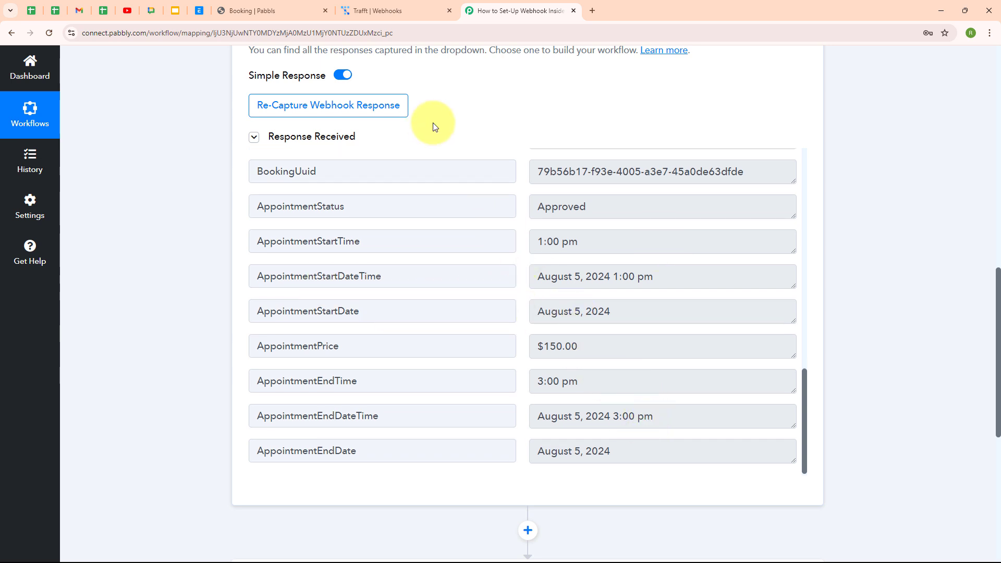
pyautogui.scroll(5, 846, 262)
# - Collapse the Trafft: Appointment Booked trigger to show it above the Choose Your Next Application step
pyautogui.scroll(5, 845, 260)
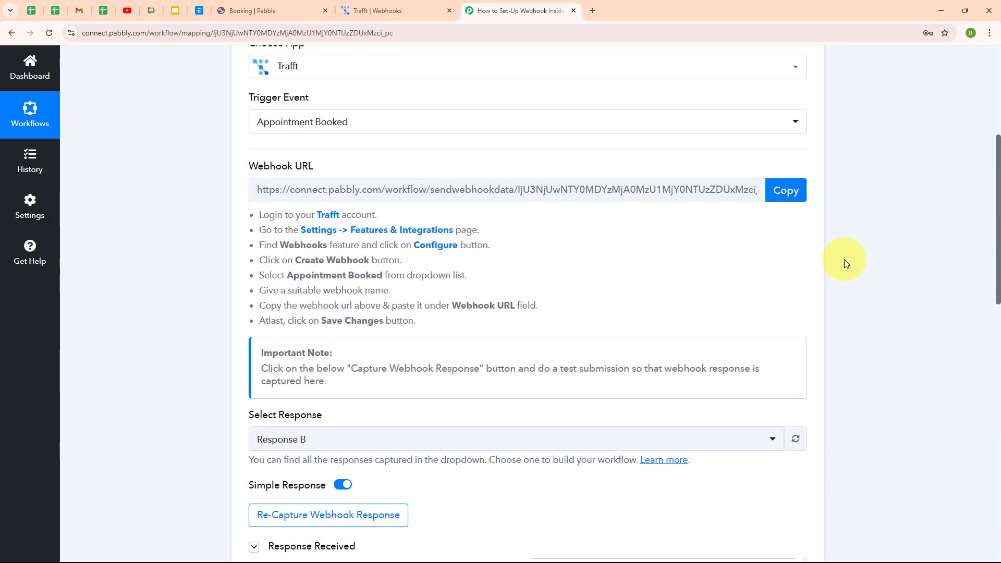
pyautogui.click(804, 208)
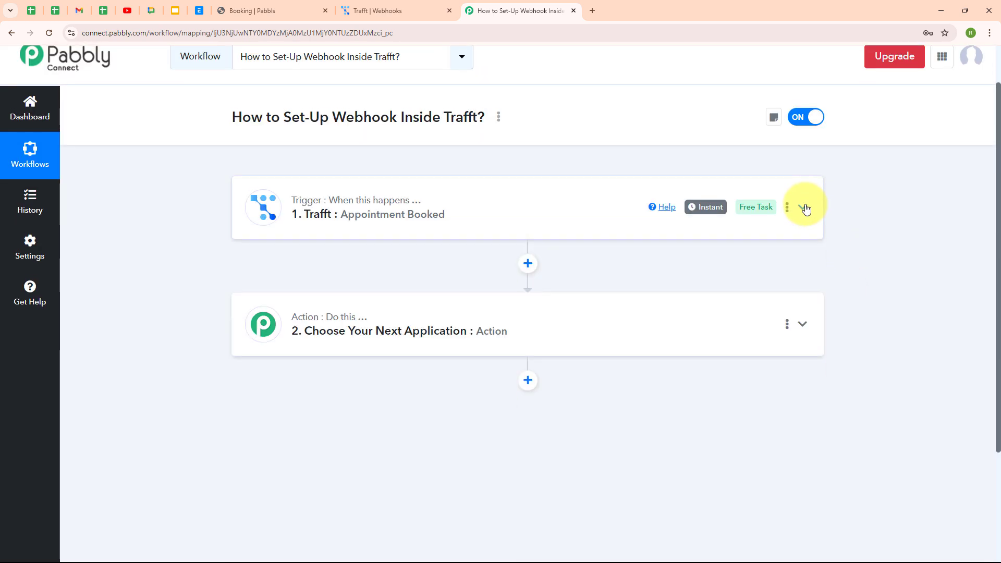
pyautogui.scroll(1, 806, 208)
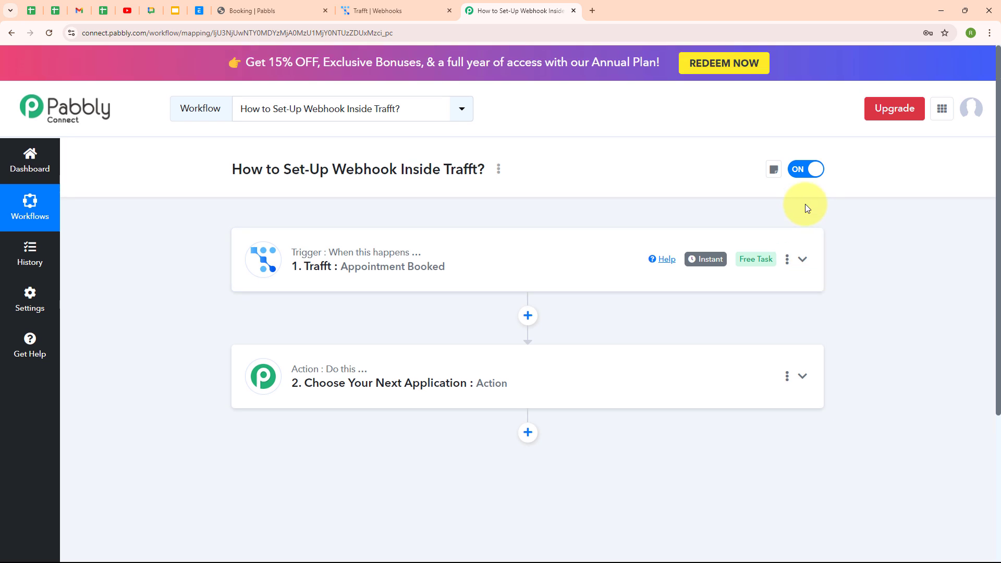